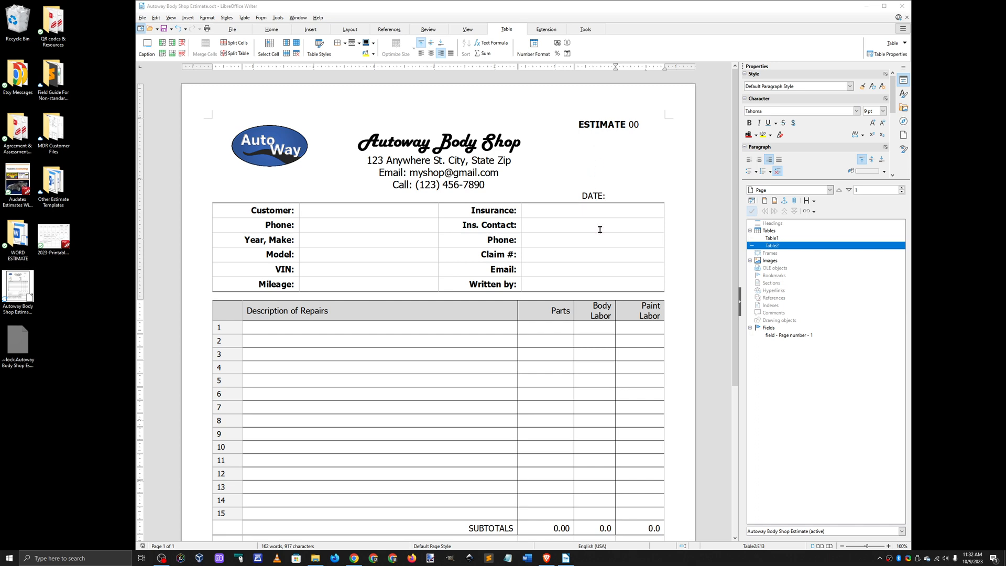
Step: Examine the body shop estimate template from its header down to the totals and customer signature line
scroll(629, 305, "down", 3)
scroll(629, 306, "down", 2)
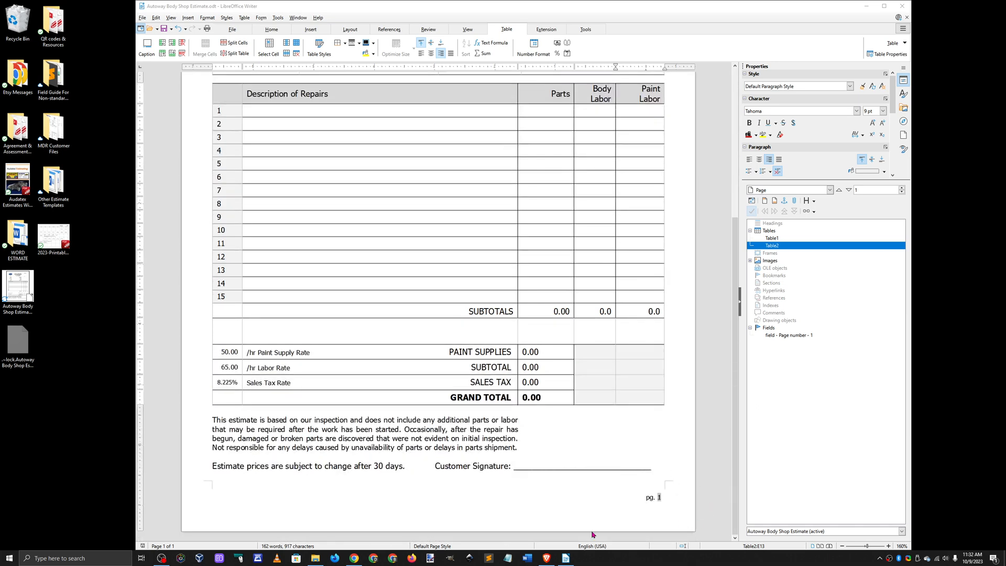
scroll(186, 270, "up", 5)
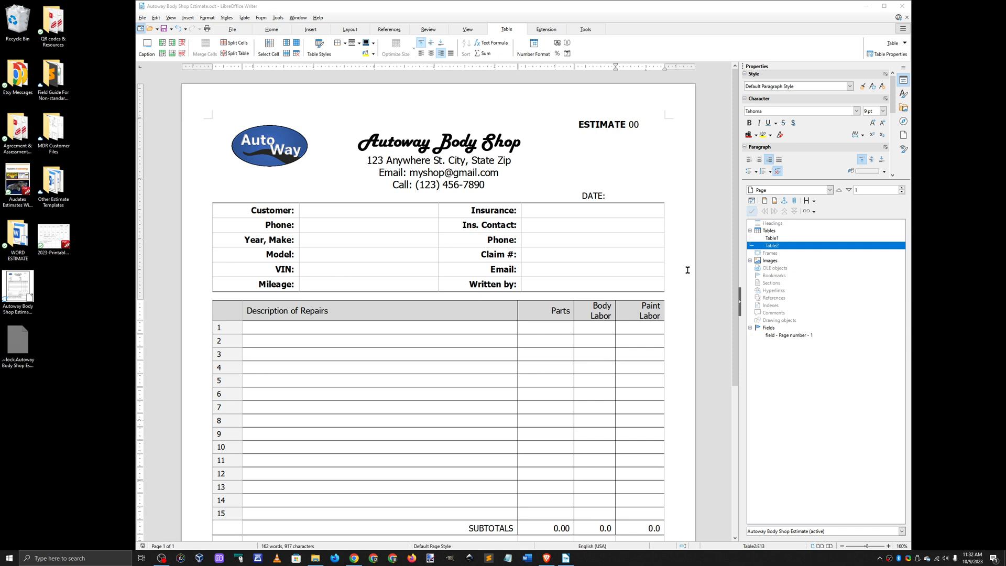
scroll(690, 274, "down", 1)
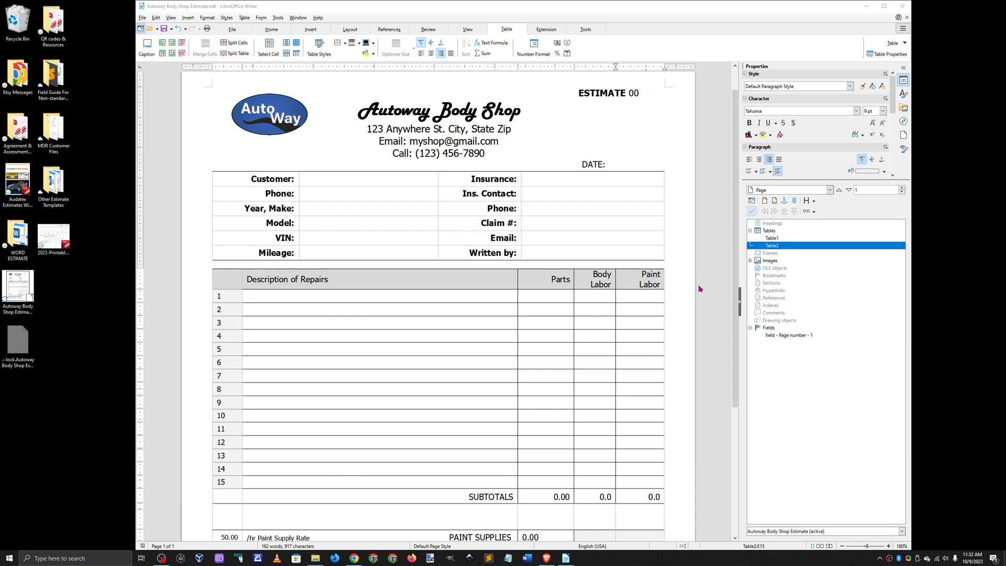
scroll(699, 289, "down", 1)
scroll(699, 288, "up", 2)
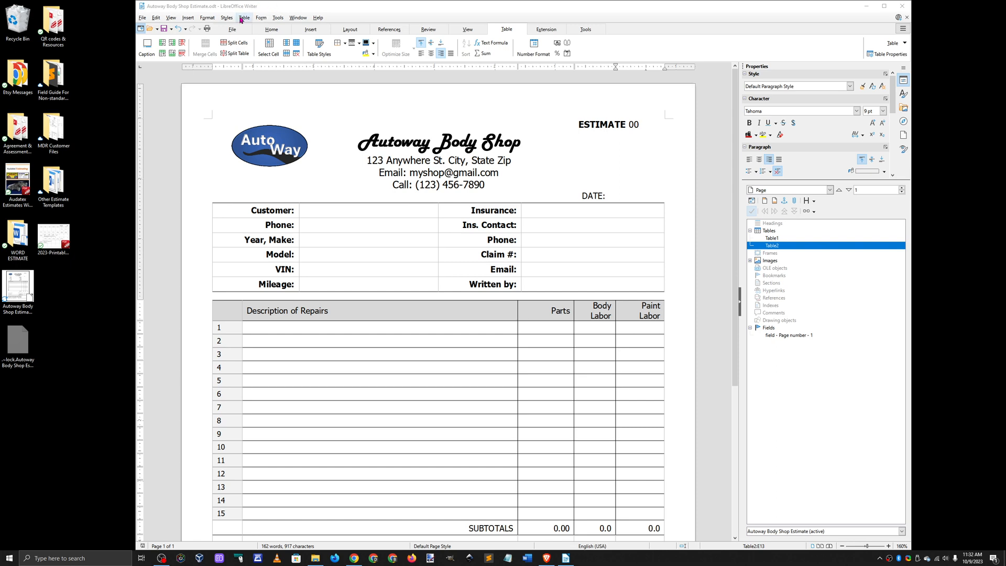
Step: Switch to the web browser and examine the versions offered on LibreOffice's download page, including the slightly older 7.5.7, and return to the estimate
left_click(547, 558)
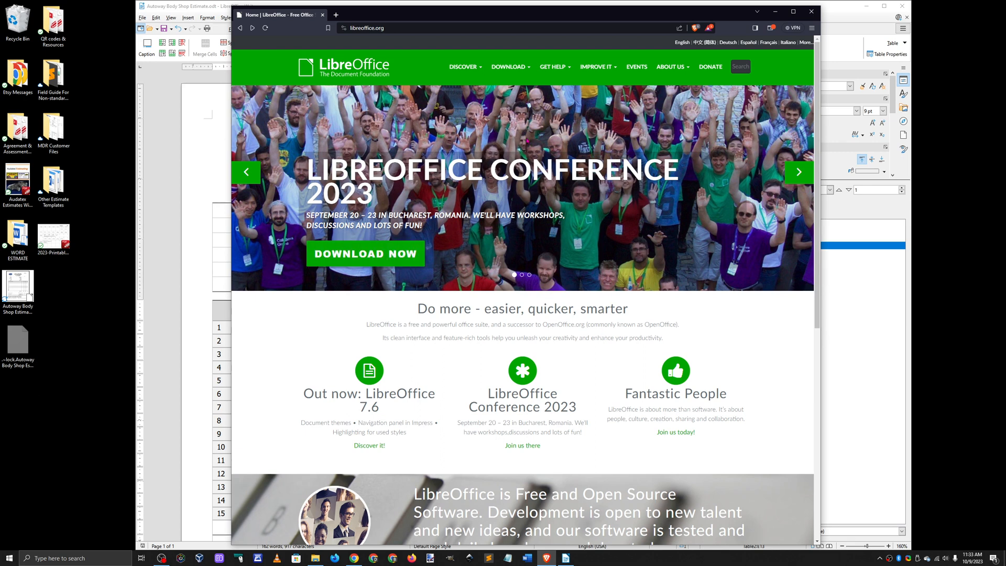
mouse_move(510, 77)
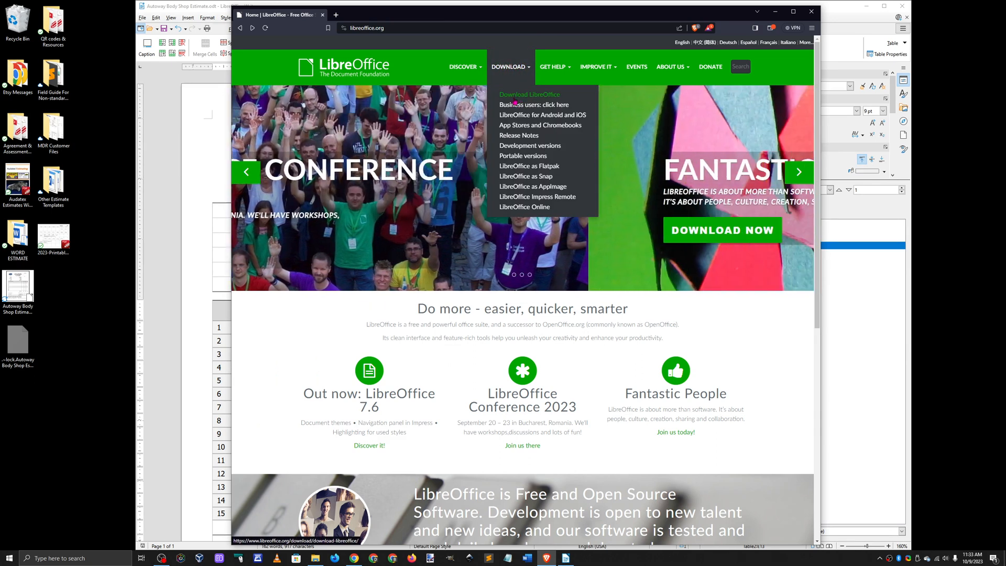
left_click(516, 98)
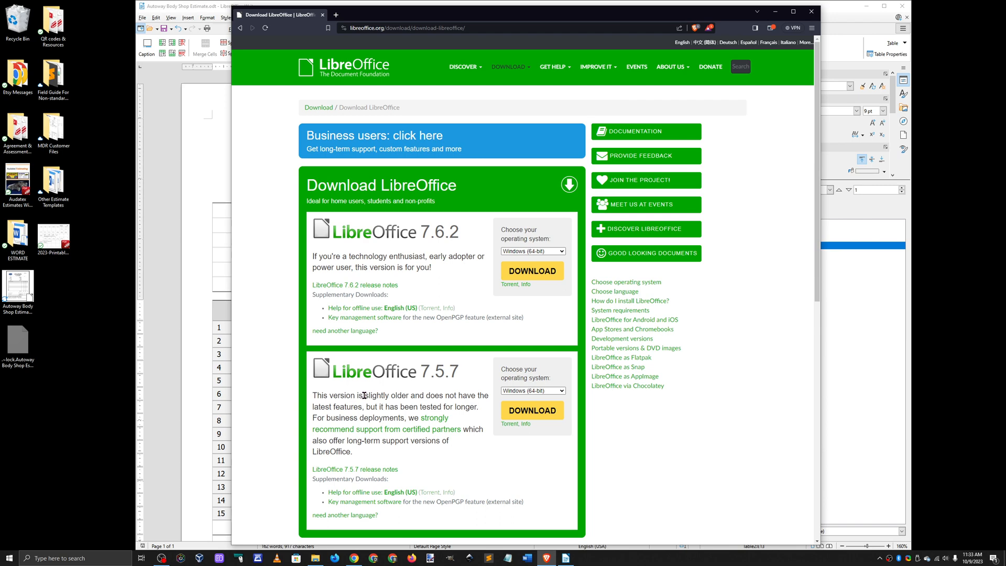
left_click_drag(364, 395, 409, 396)
left_click(775, 11)
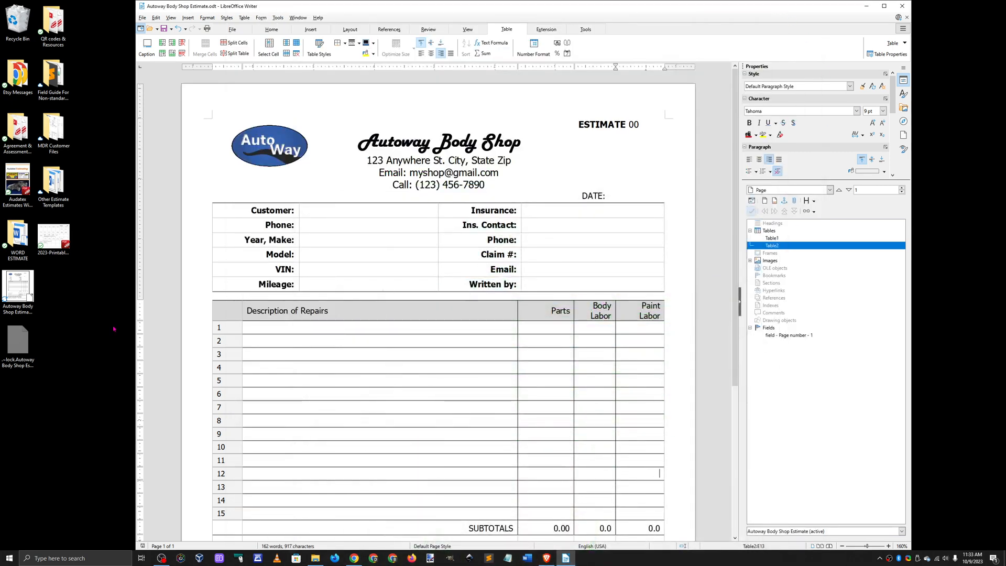
Step: Replace the placeholder estimate number in the document header with 5463
mouse_move(15, 292)
left_mouse_down()
mouse_move(85, 307)
mouse_move(17, 287)
left_mouse_up()
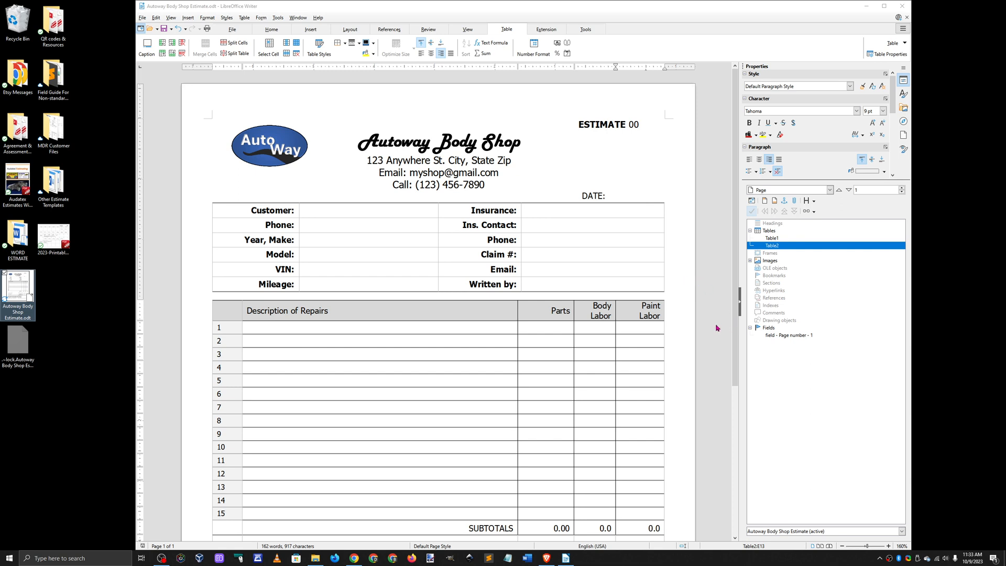
left_click(628, 150)
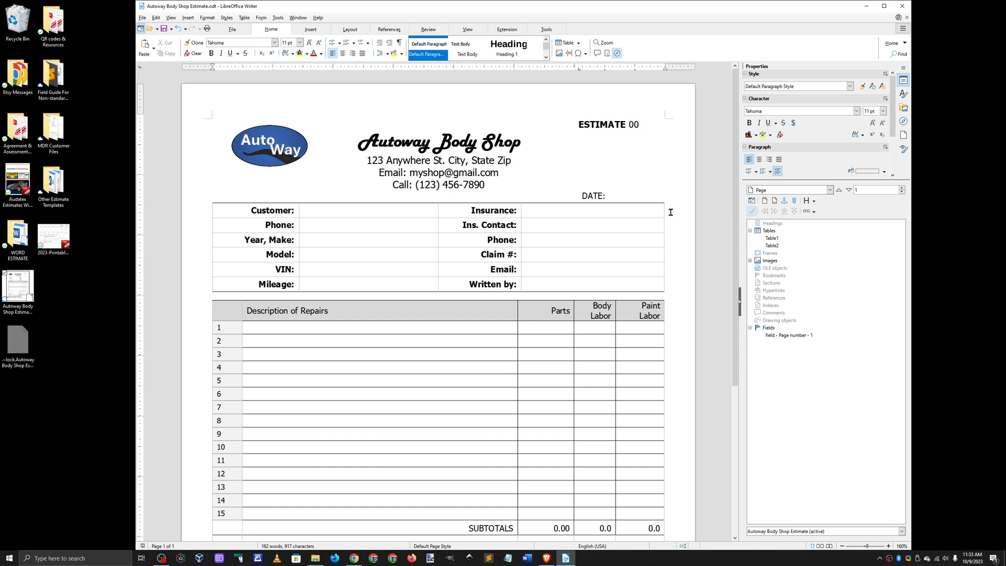
key("BackSpace")
key("BackSpace")
type("5463")
Step: Enter the customer's full name in the Customer field of the information table
left_click(324, 215)
type("J")
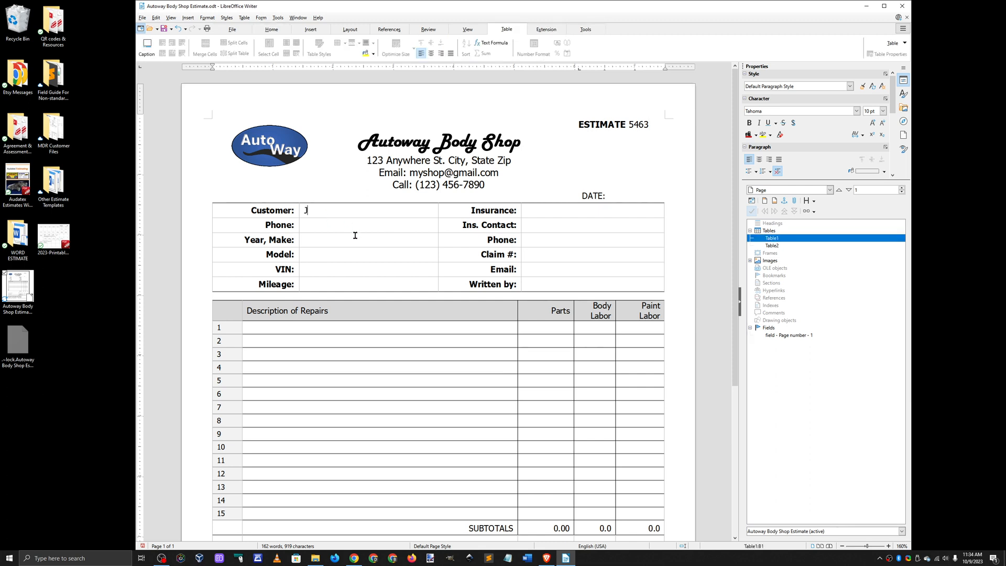
type("ohn Doe")
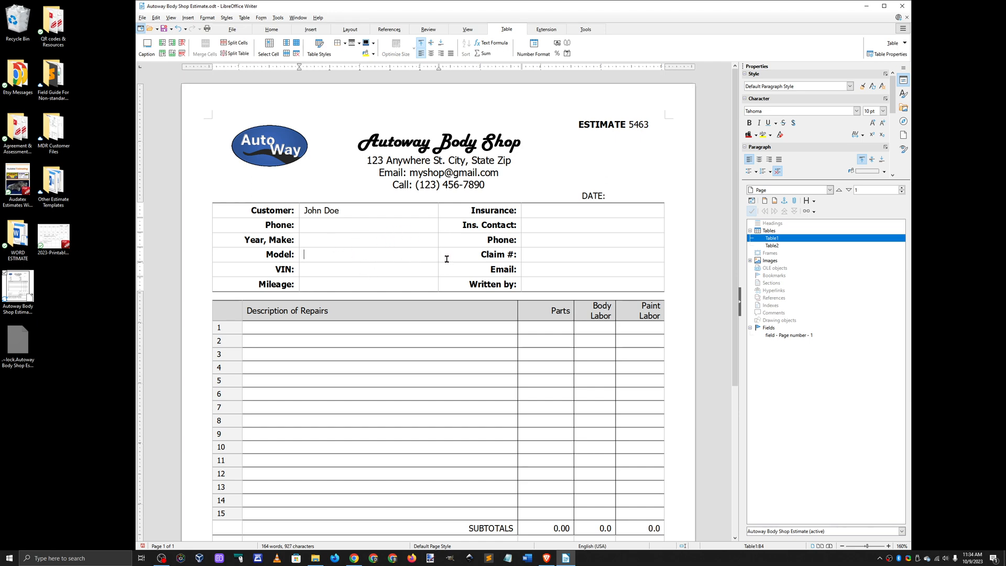
Step: Insert a new row below the Model row in the customer information table
scroll(585, 271, "down", 4)
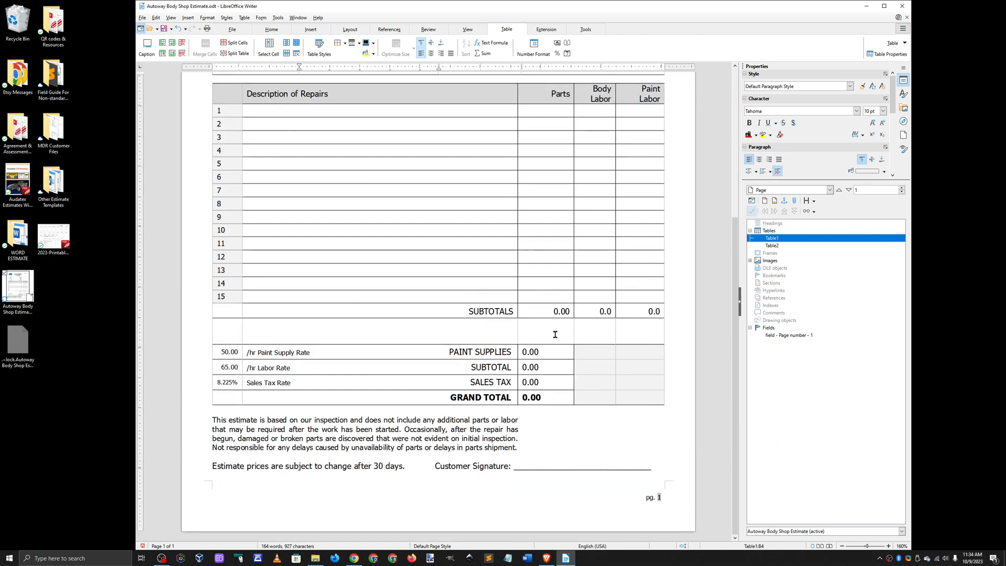
scroll(554, 334, "up", 4)
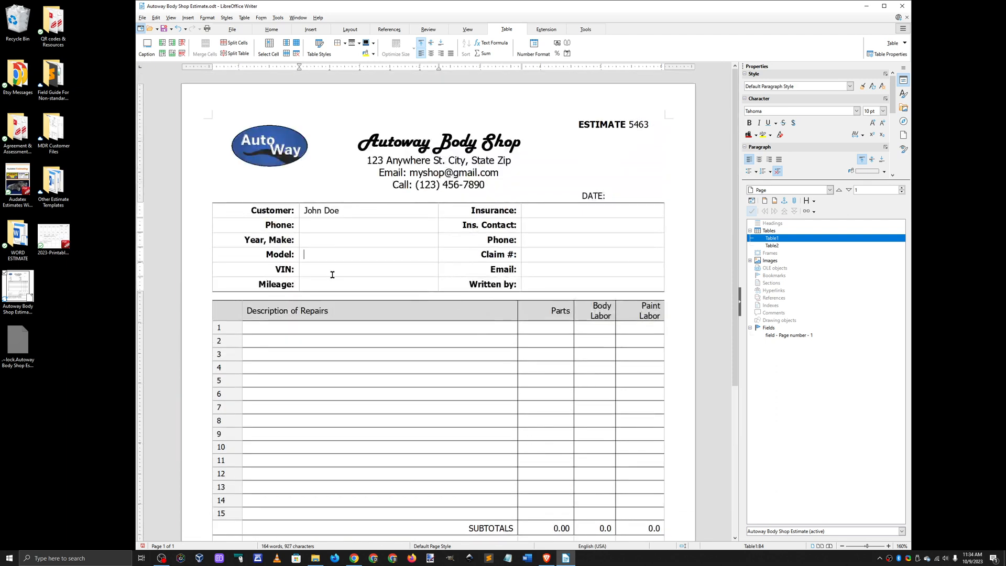
right_click(312, 254)
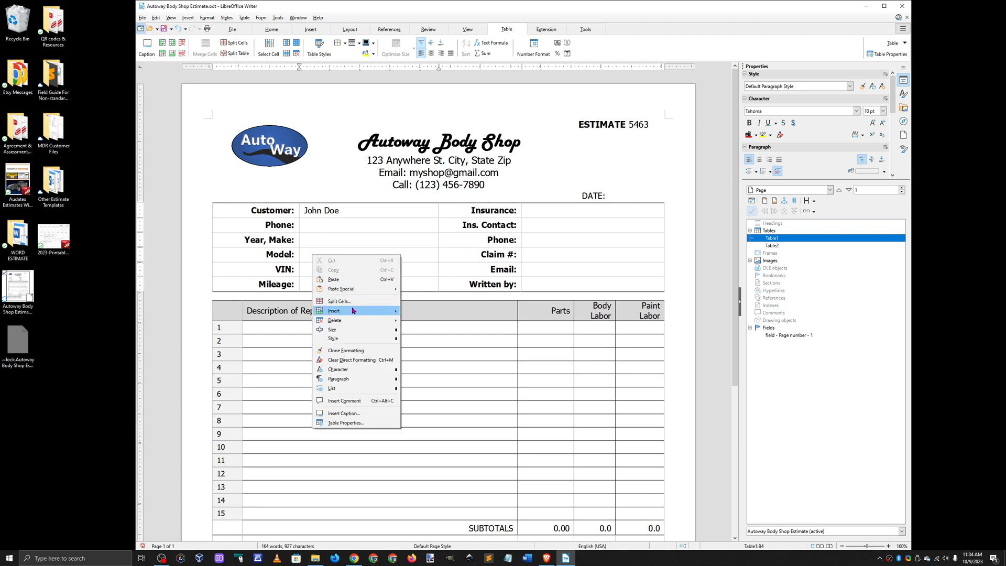
mouse_move(347, 312)
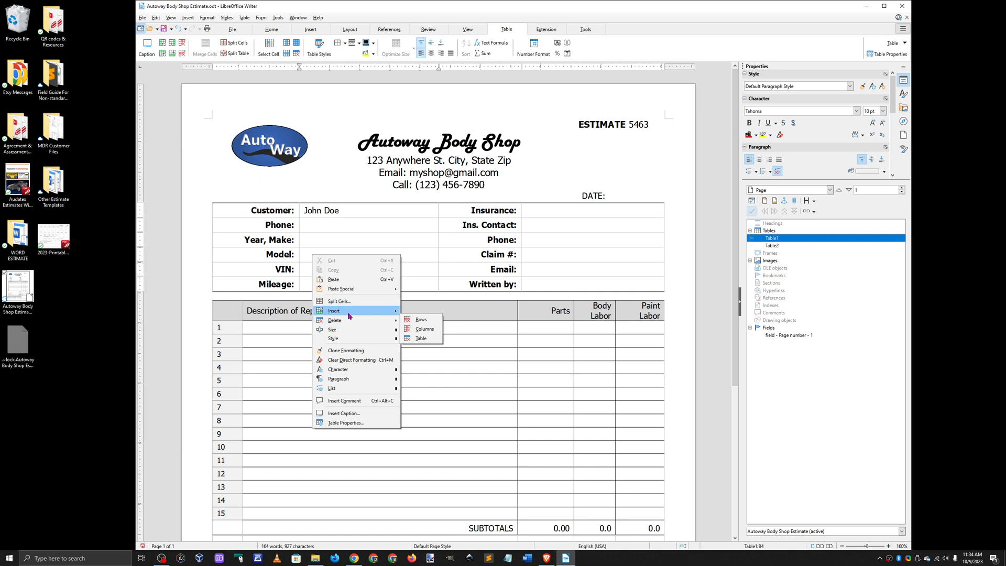
left_click(430, 320)
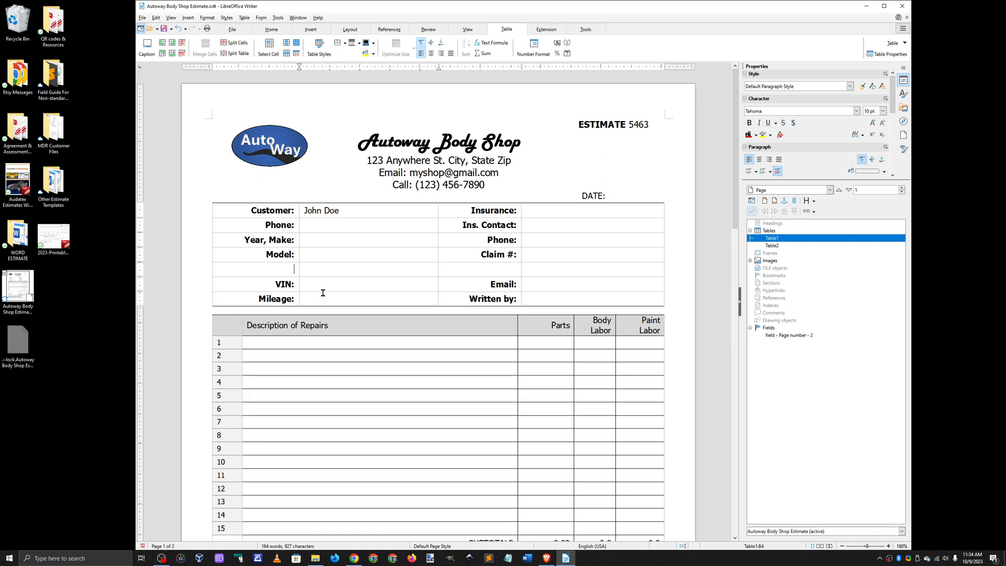
Step: Label the newly inserted row "Info:" in its first cell
key("Down")
key("Left")
type("In")
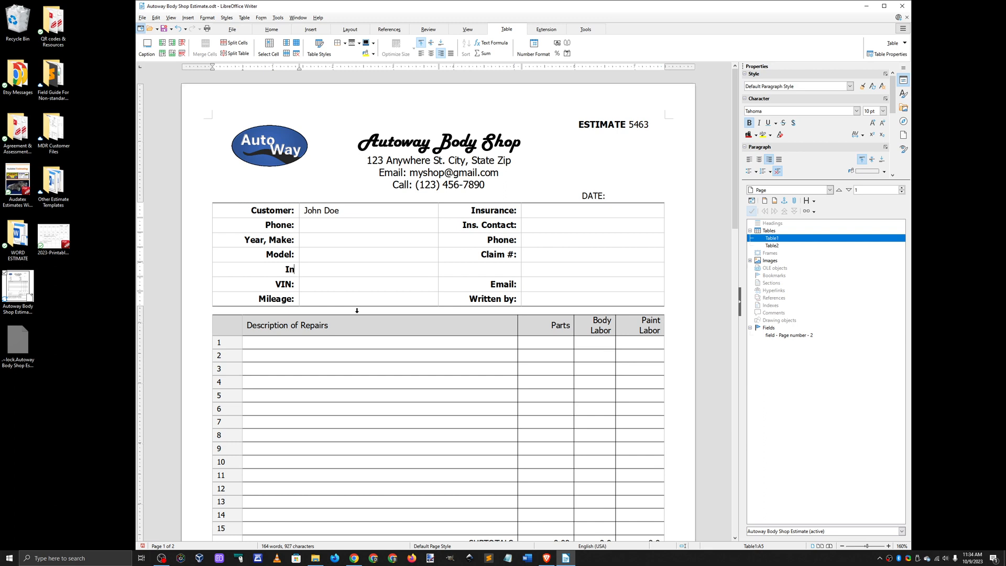
type("fo:")
Step: Remove the "Info:" label and the row added below Model
key("BackSpace")
key("BackSpace")
key("BackSpace")
key("BackSpace")
key("BackSpace")
key("BackSpace")
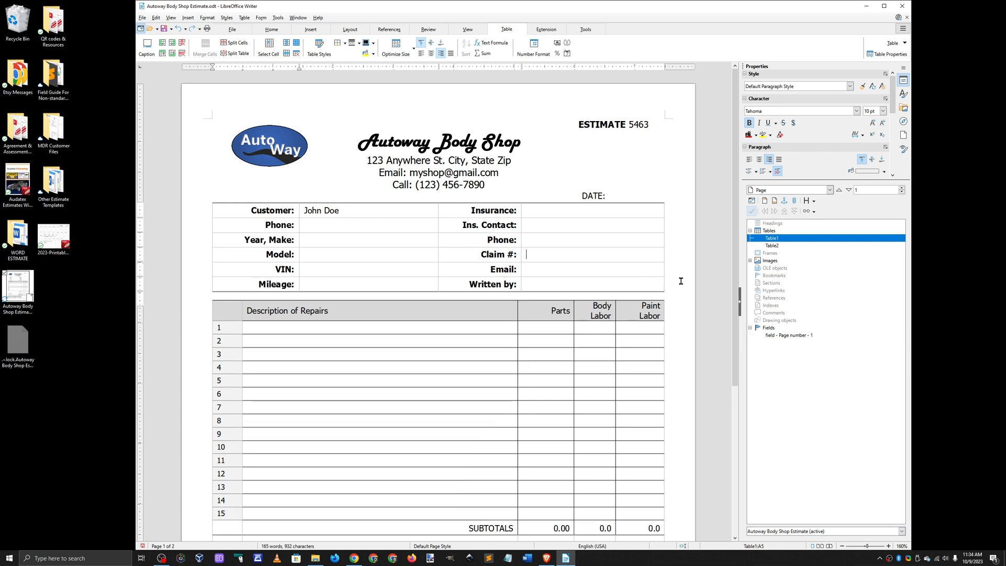
Step: Select the AutoWay logo in the header and examine its picture options, including Replace
scroll(701, 268, "down", 5)
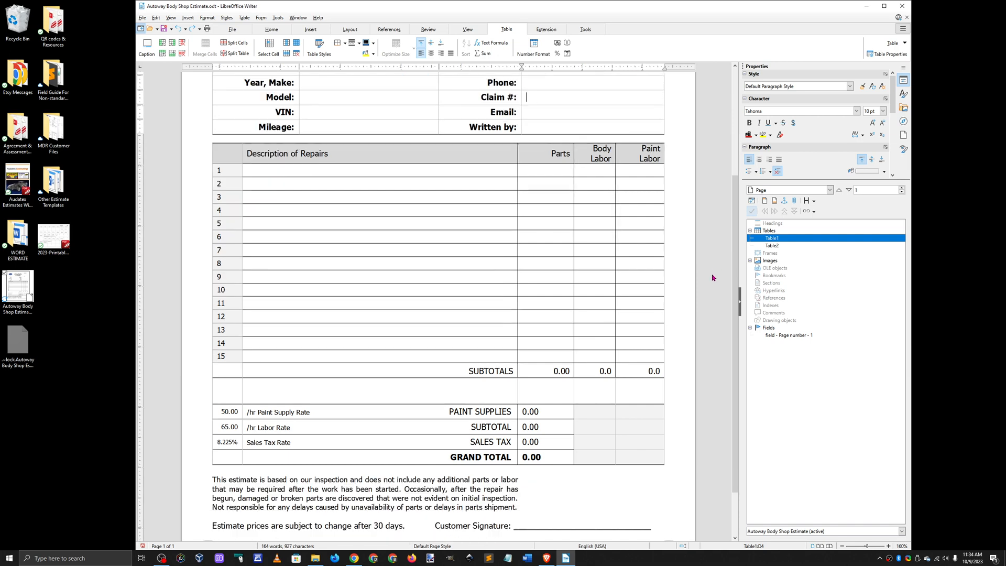
scroll(713, 277, "down", 2)
scroll(694, 405, "up", 1)
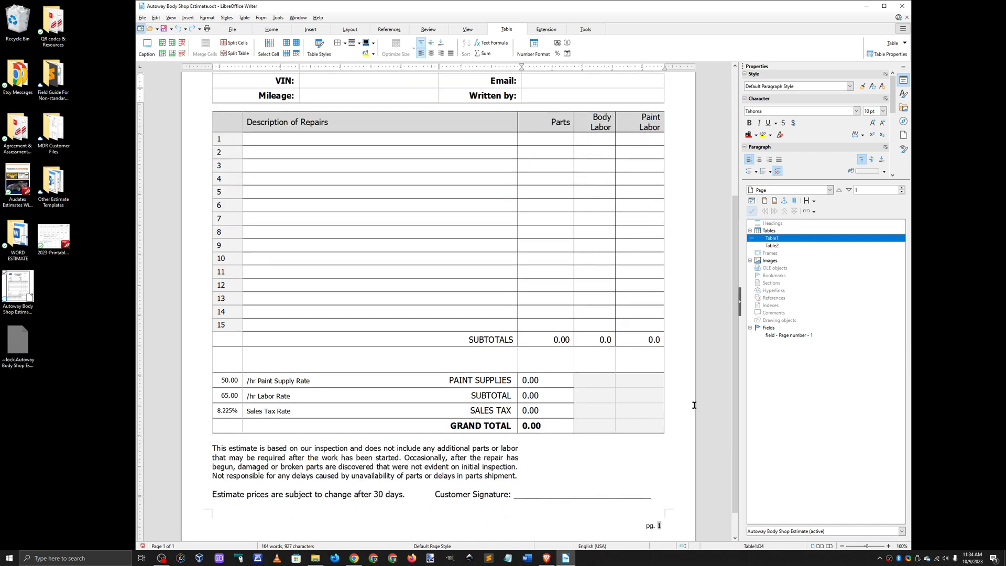
scroll(691, 382, "up", 5)
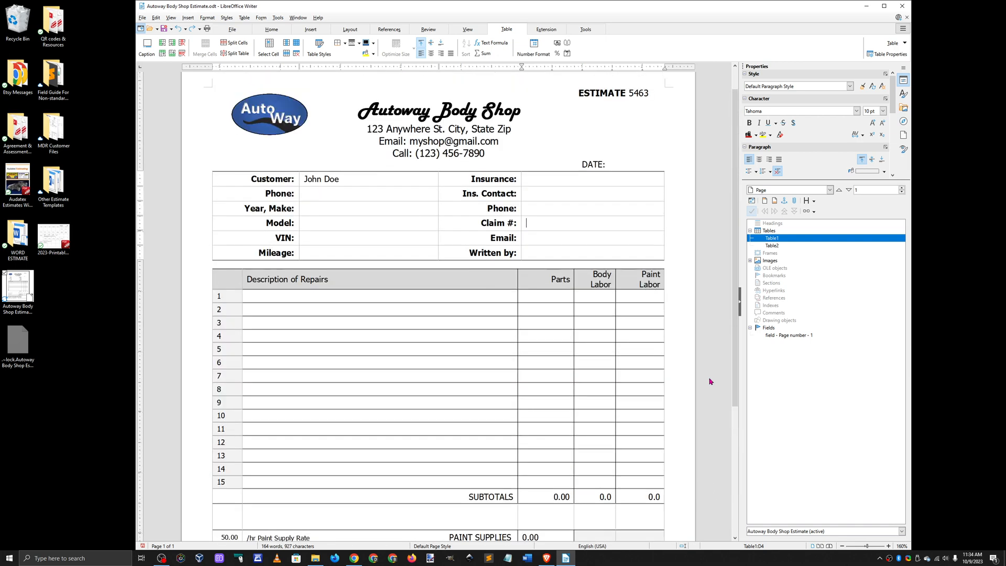
scroll(710, 373, "up", 1)
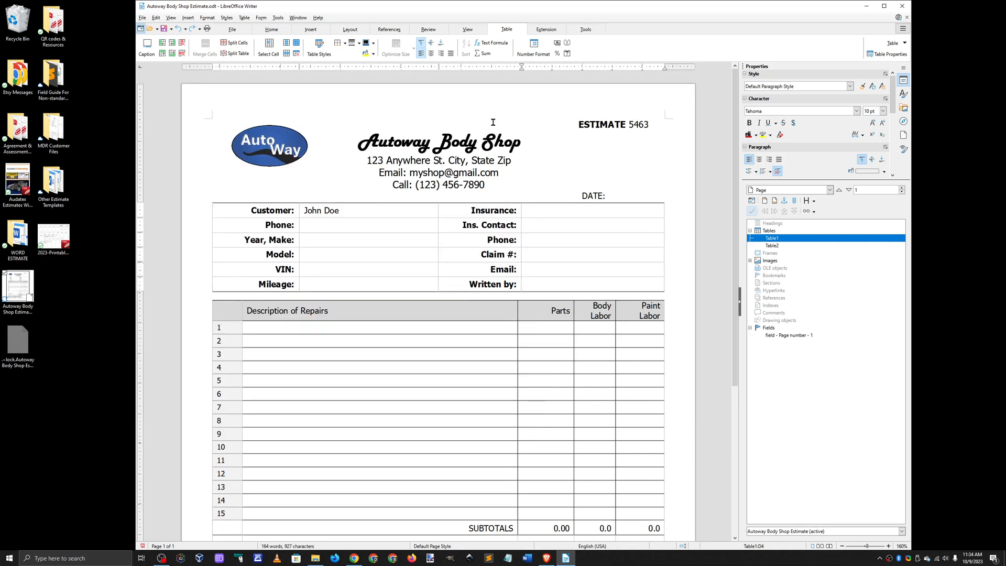
left_click(269, 139)
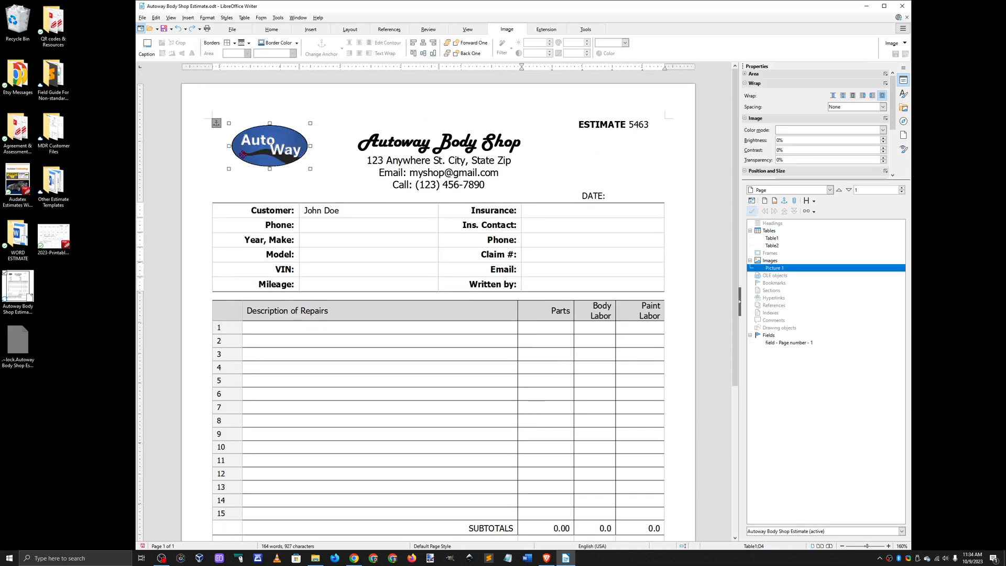
right_click(260, 152)
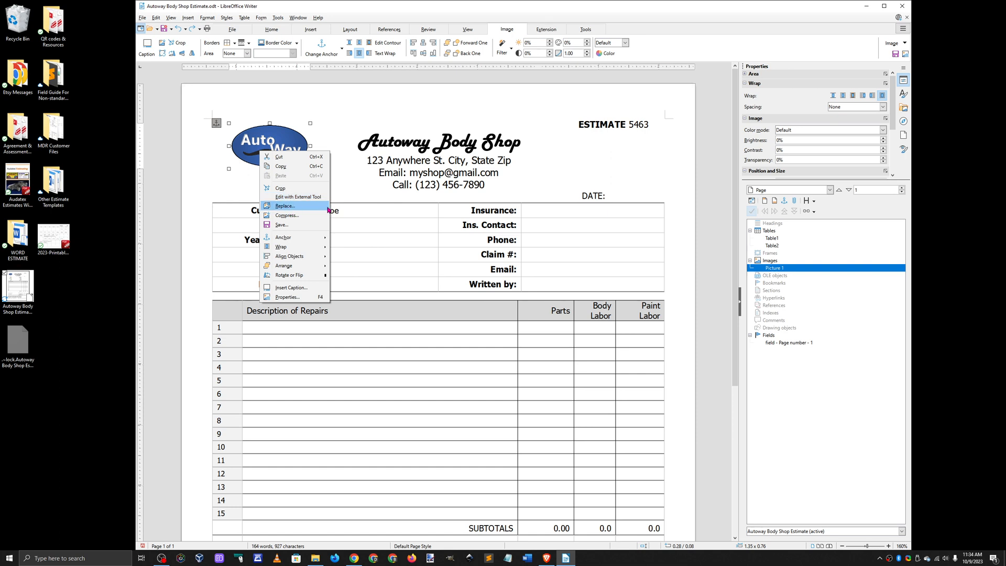
left_click(699, 171)
Step: Delete the final "op" of the Autoway Body Shop heading and retype it
left_click(430, 144)
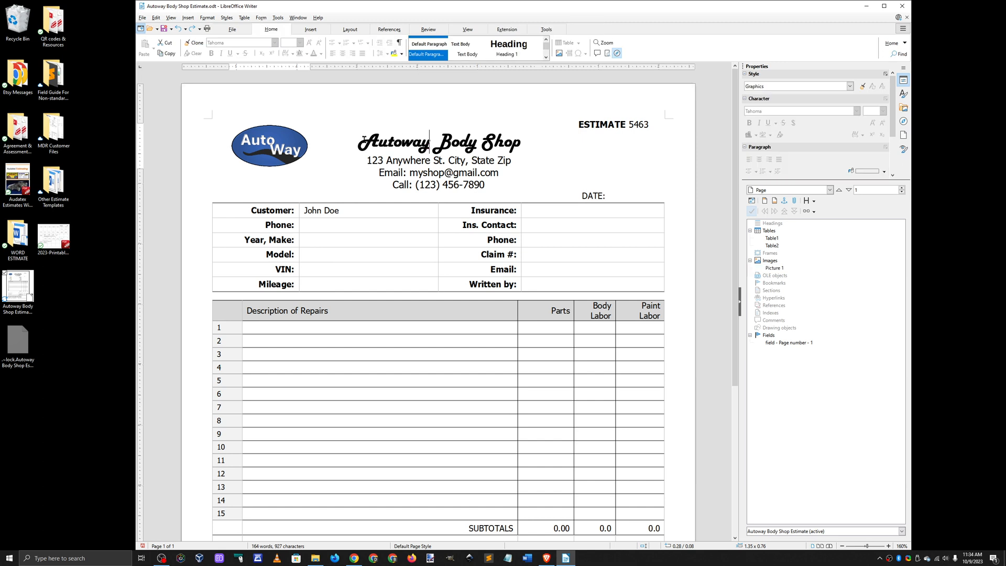
key("End")
key("BackSpace")
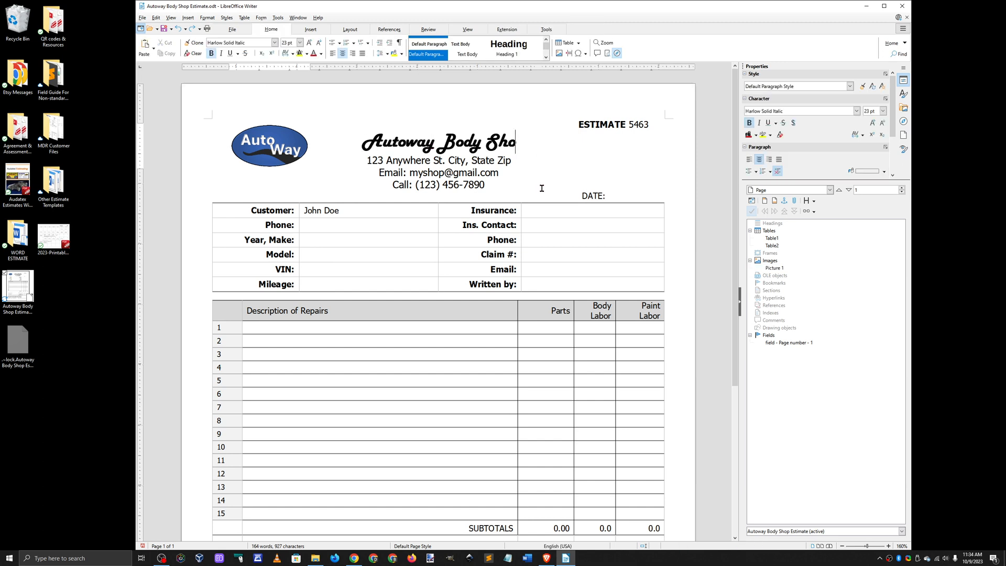
key("BackSpace")
type("op")
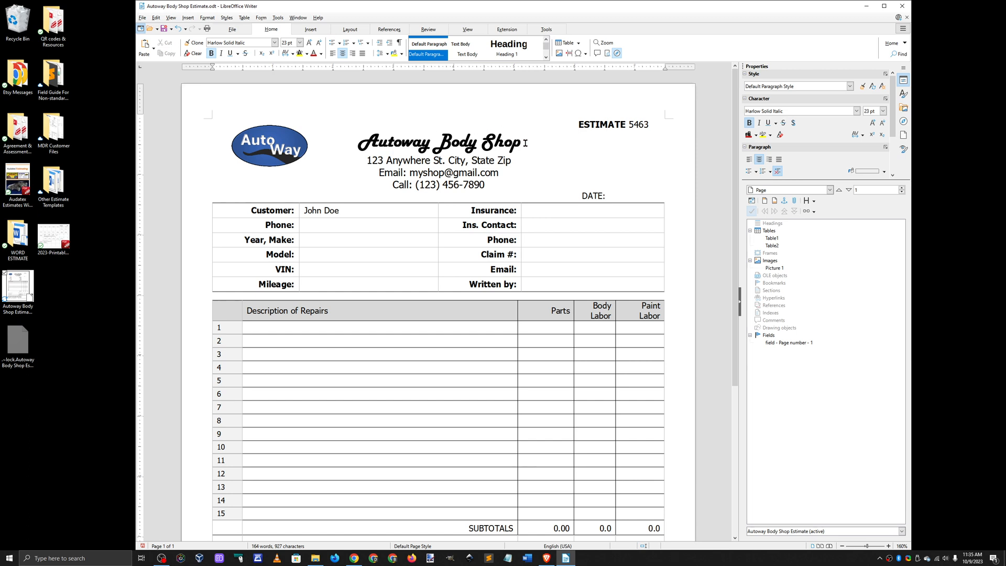
Step: Change the font of the entire Autoway Body Shop heading to Arial Black
left_click_drag(521, 141, 378, 137)
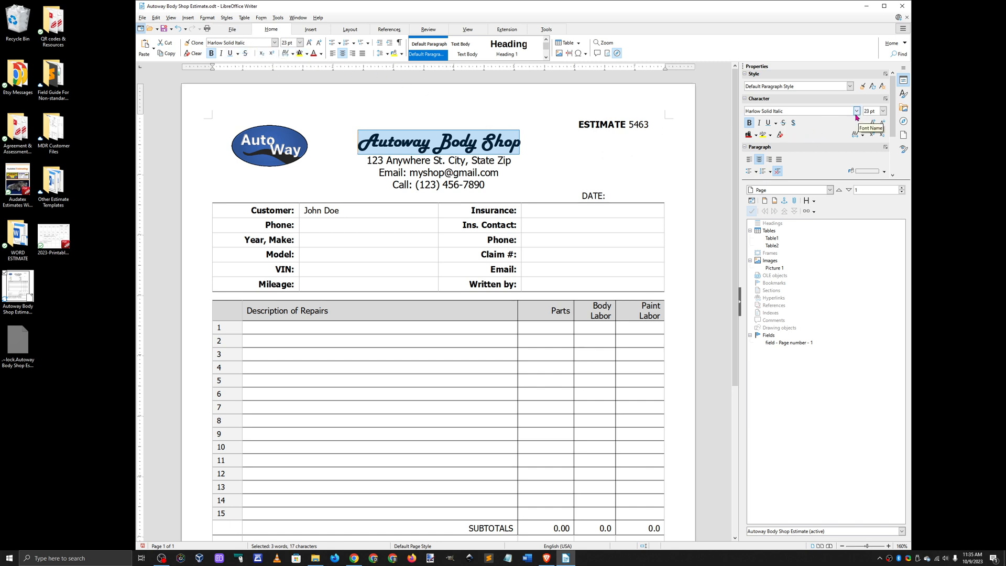
left_click(856, 112)
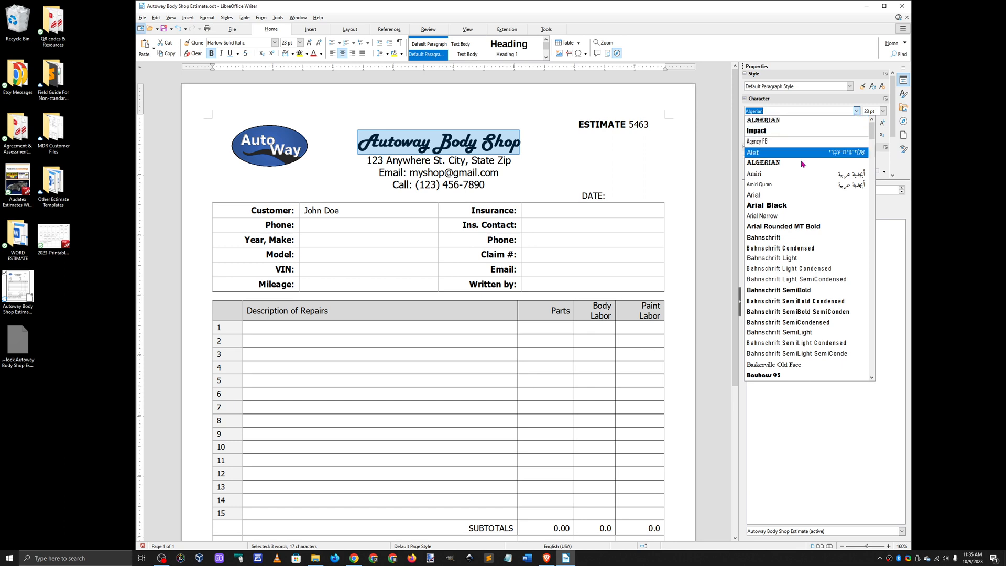
left_click(789, 206)
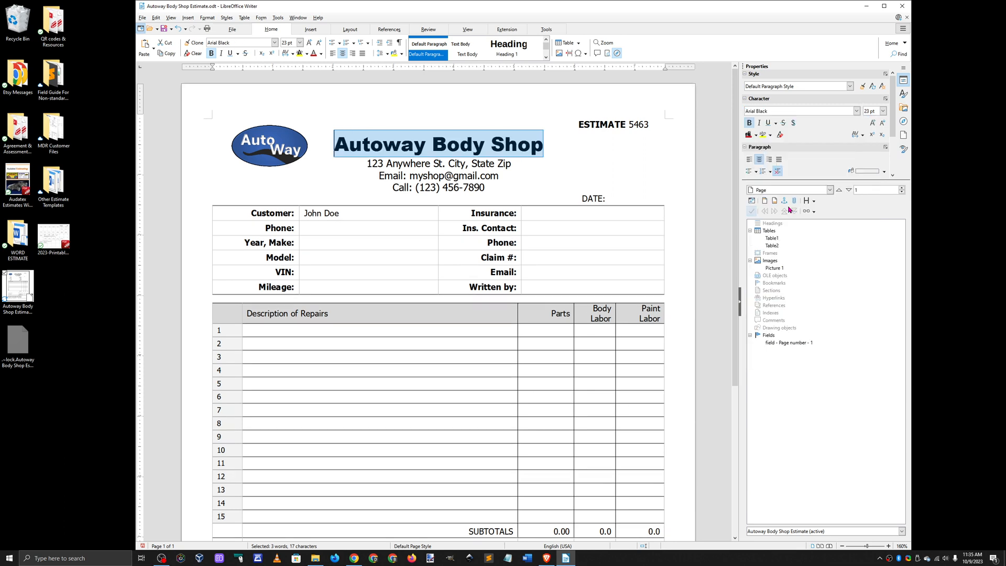
Step: Change the font of the Autoway Body Shop heading to Tahoma
left_click(856, 111)
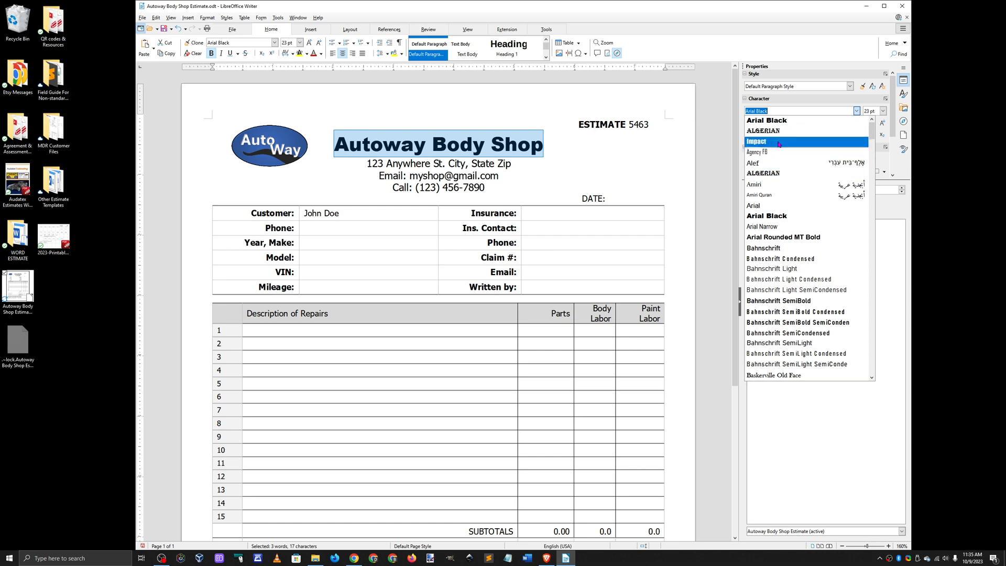
scroll(833, 257, "down", 4)
scroll(833, 257, "down", 5)
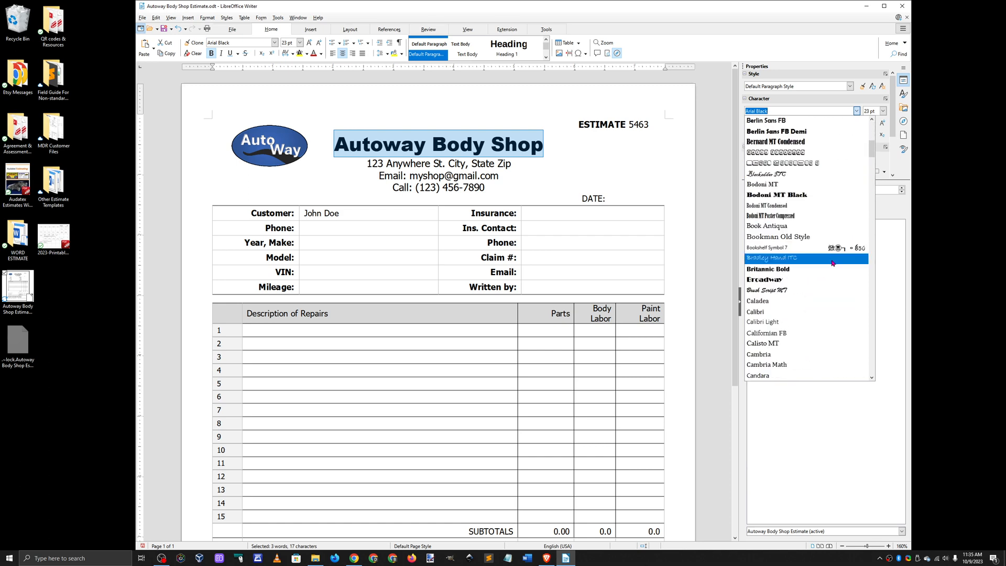
left_click_drag(871, 162, 864, 339)
scroll(859, 339, "down", 4)
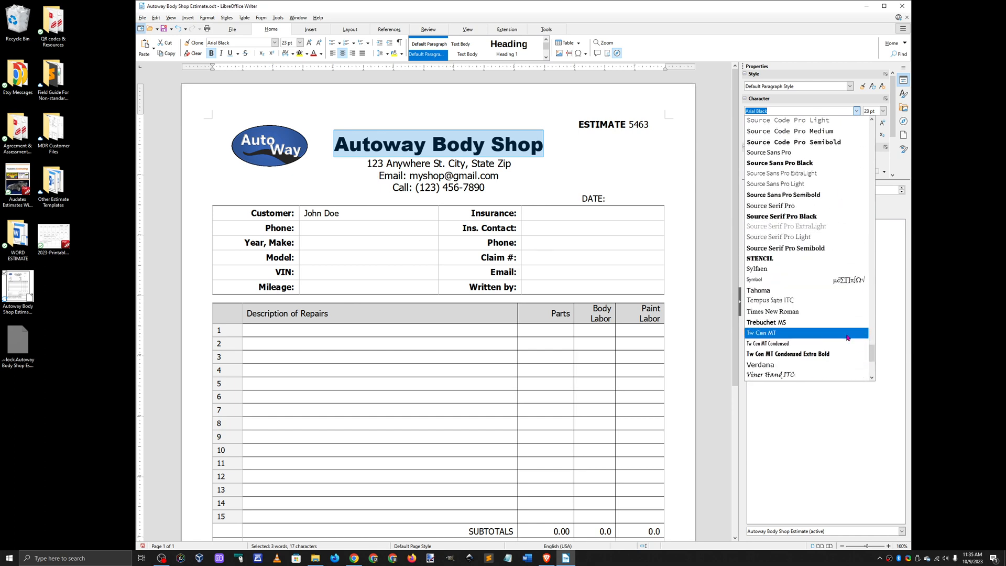
left_click(771, 291)
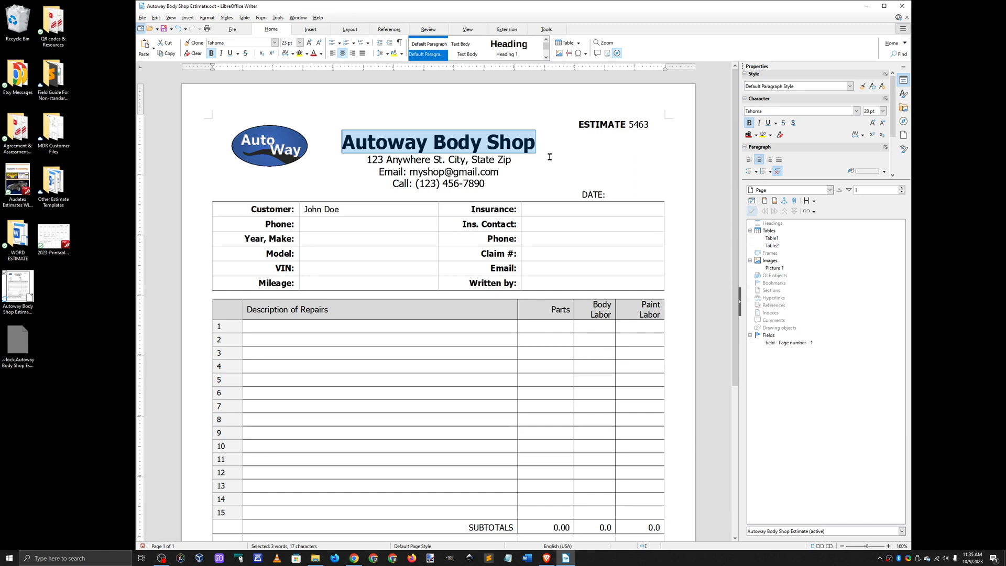
left_click(433, 142)
left_click_drag(535, 142, 341, 144)
left_click(703, 222)
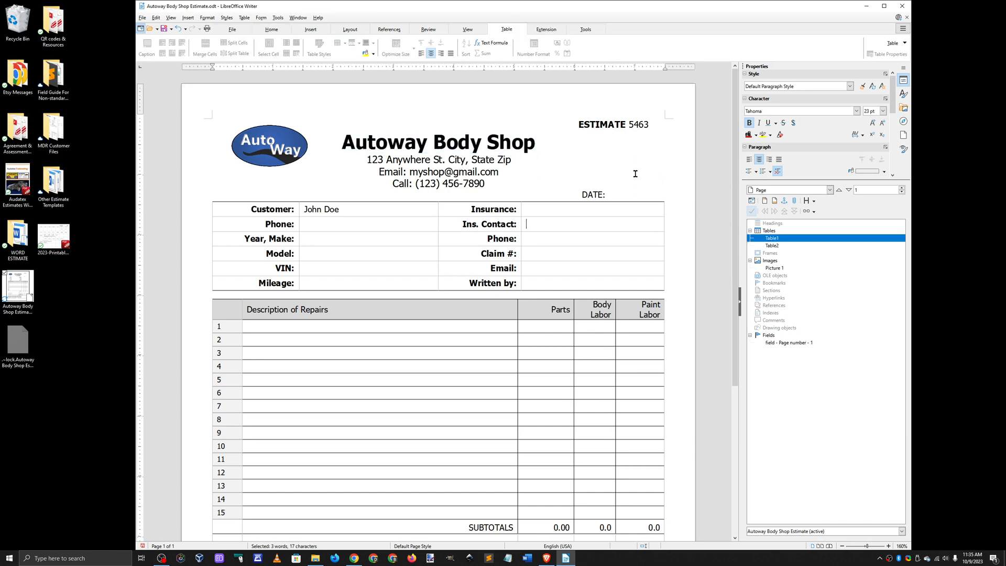
Step: Italicize the entire Autoway Body Shop heading
left_click_drag(535, 143, 341, 142)
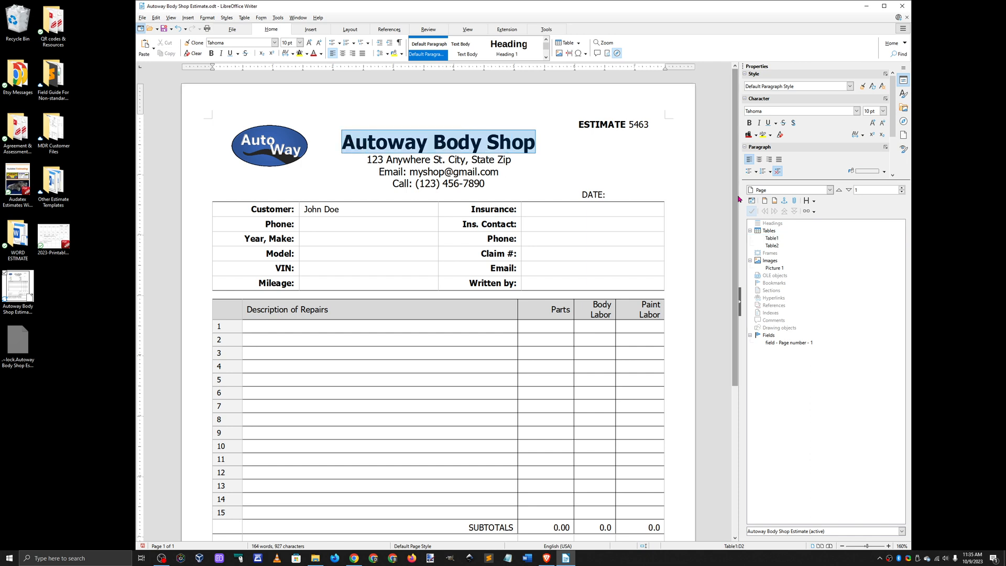
left_click(758, 122)
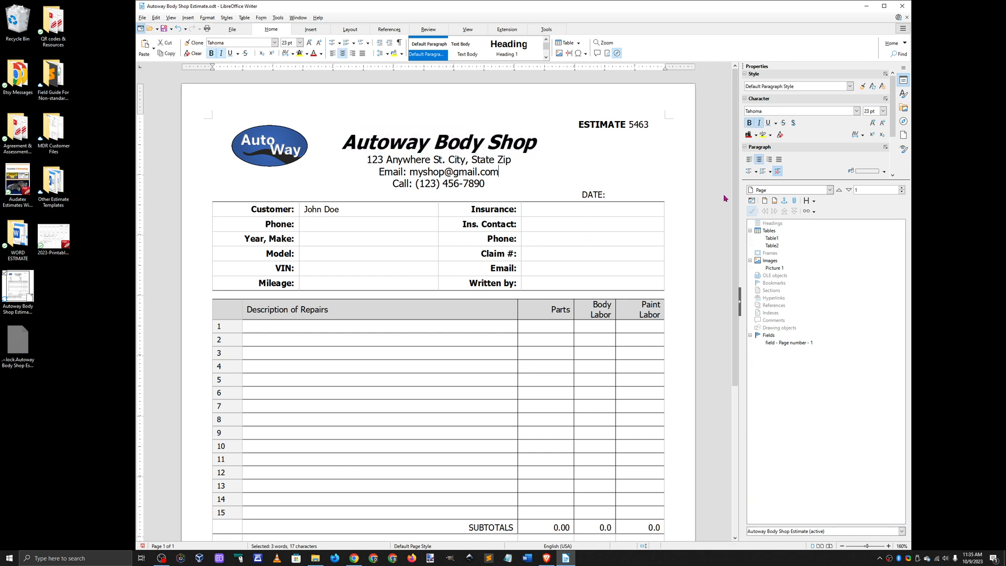
left_click(728, 223)
Step: Enter "Replace Bumper Cover, Frt." as the row 1 repair description and add the flagged abbreviation "Frt." to the spelling dictionary
scroll(727, 231, "down", 1)
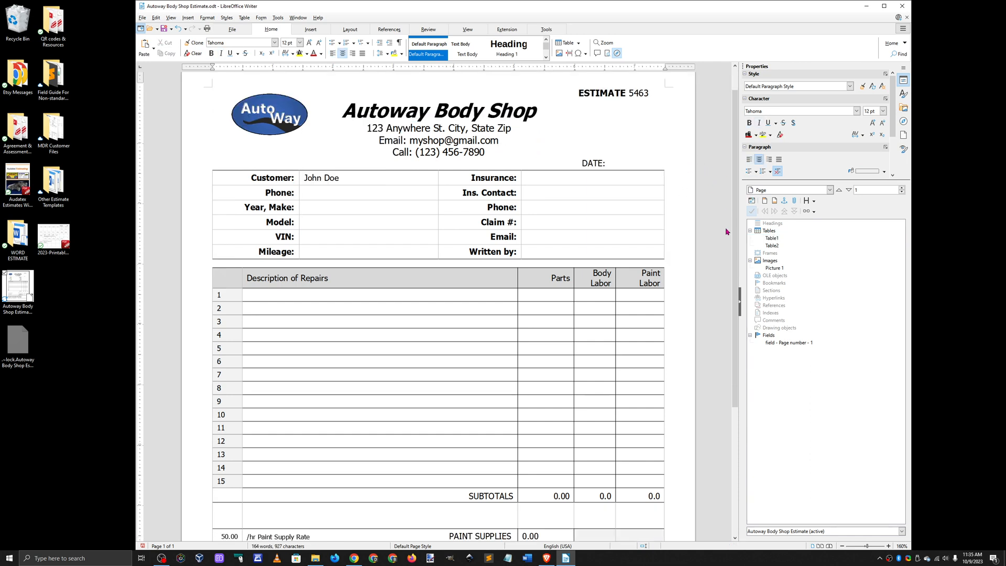
scroll(726, 231, "down", 4)
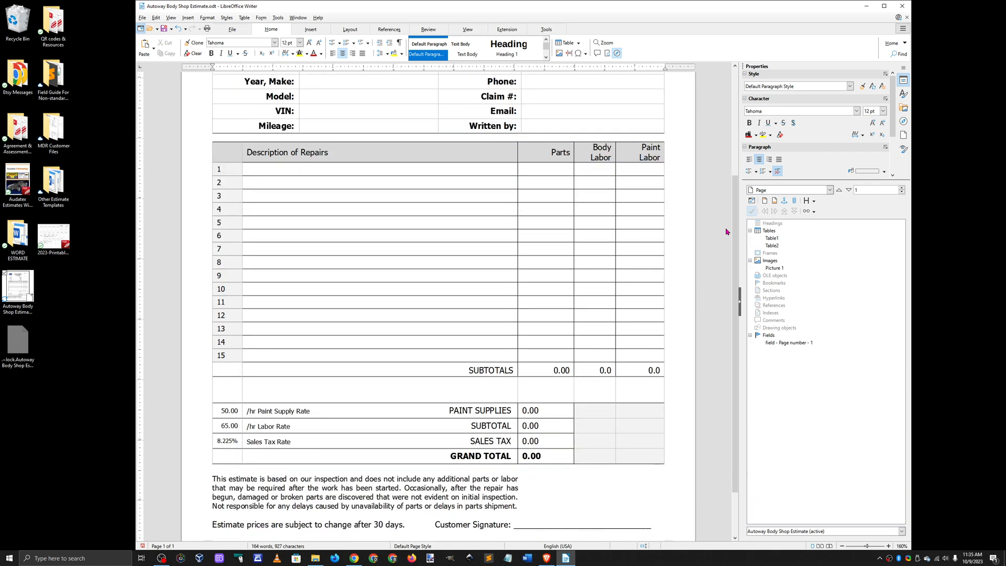
left_click(303, 174)
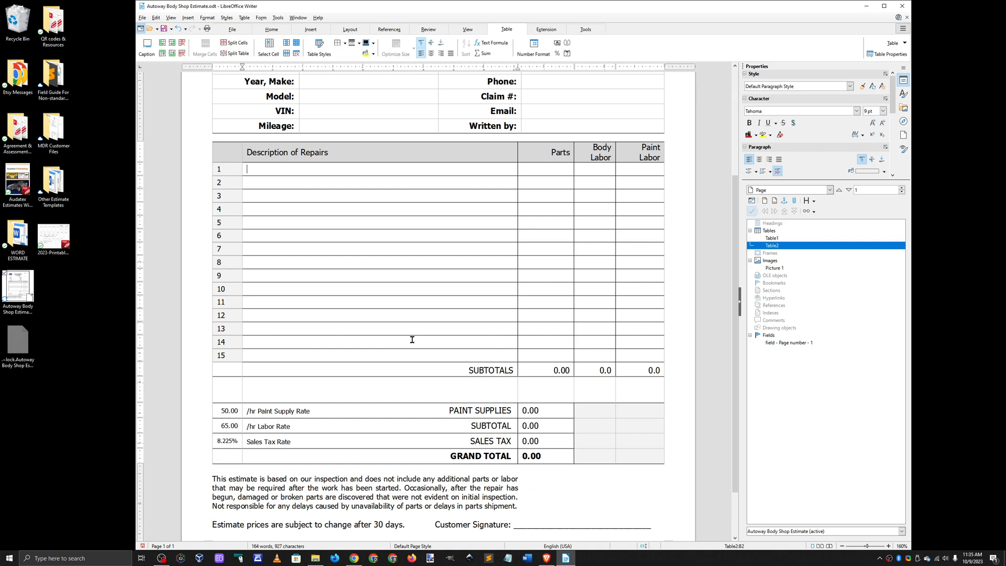
type("Replace Bumper Co")
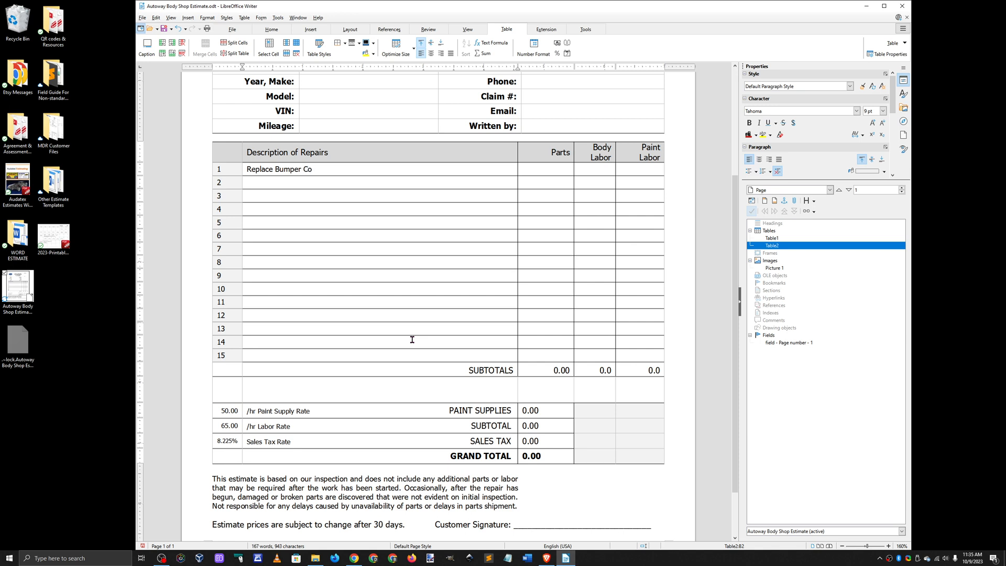
type("ver, Frt.")
key("Tab")
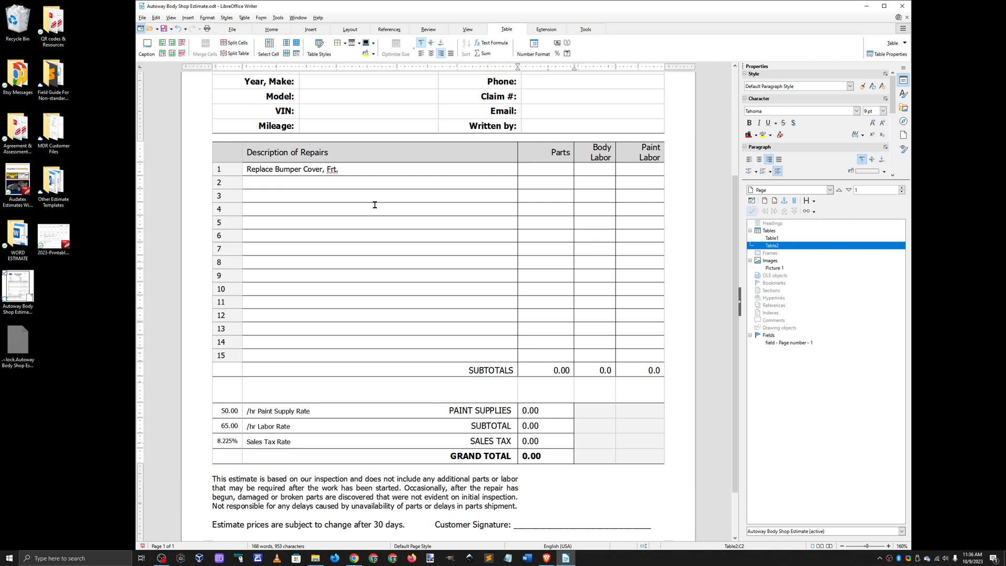
right_click(333, 170)
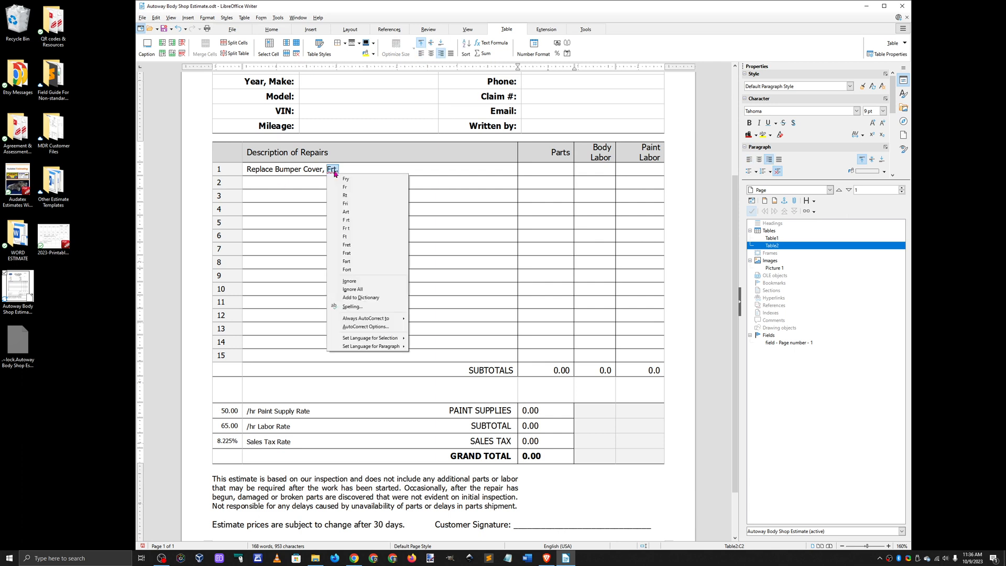
left_click(377, 298)
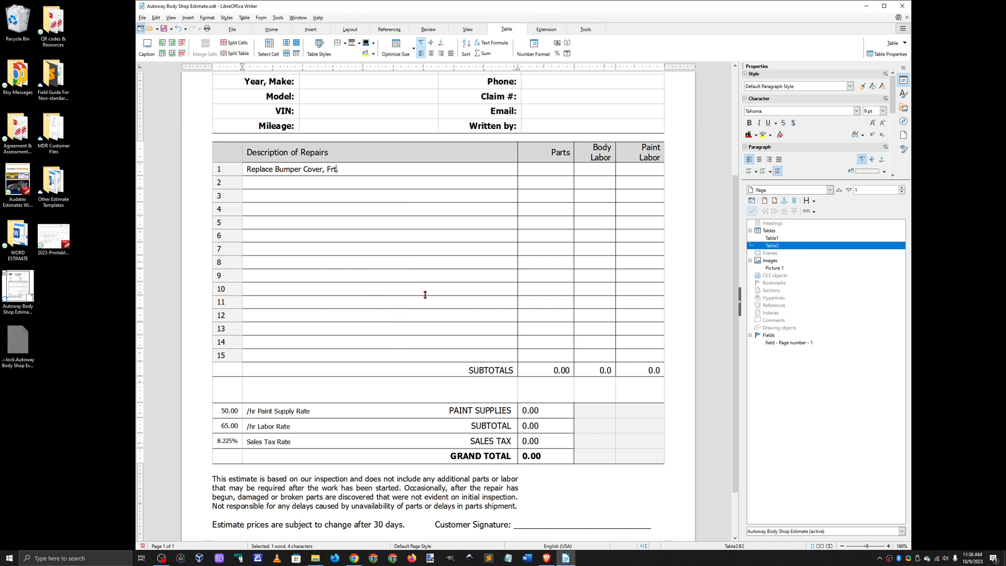
Step: Fill in row 1 of the repairs table with 238.00 for Parts, 2.3 for Body Labor and 3.3 for Paint Labor
left_click(551, 169)
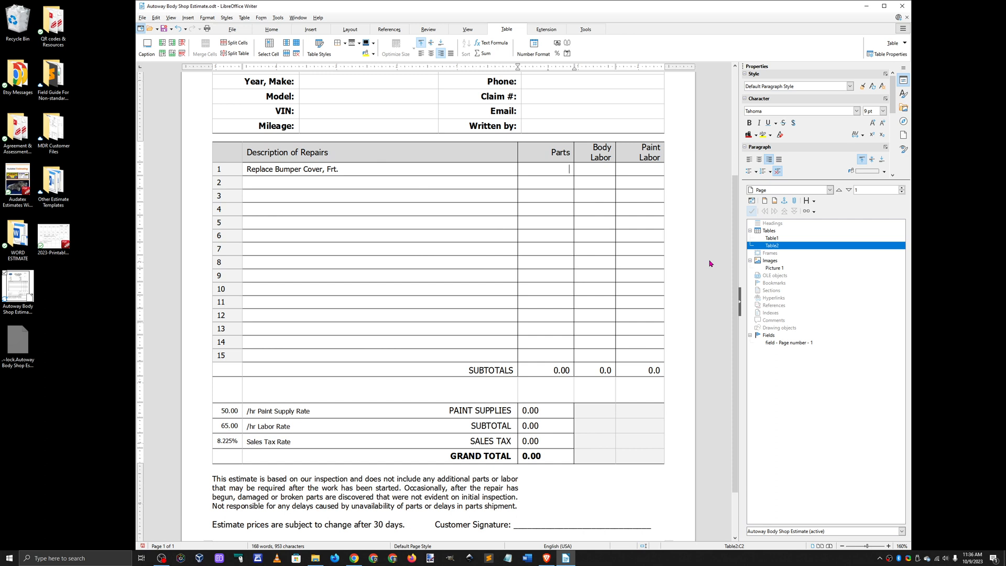
type("238.00")
key("Tab")
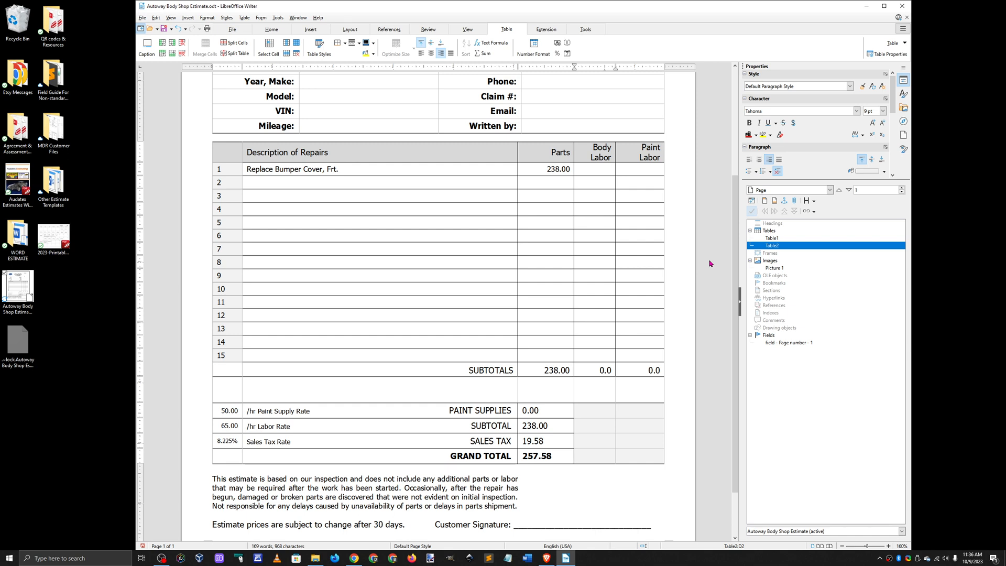
type("2")
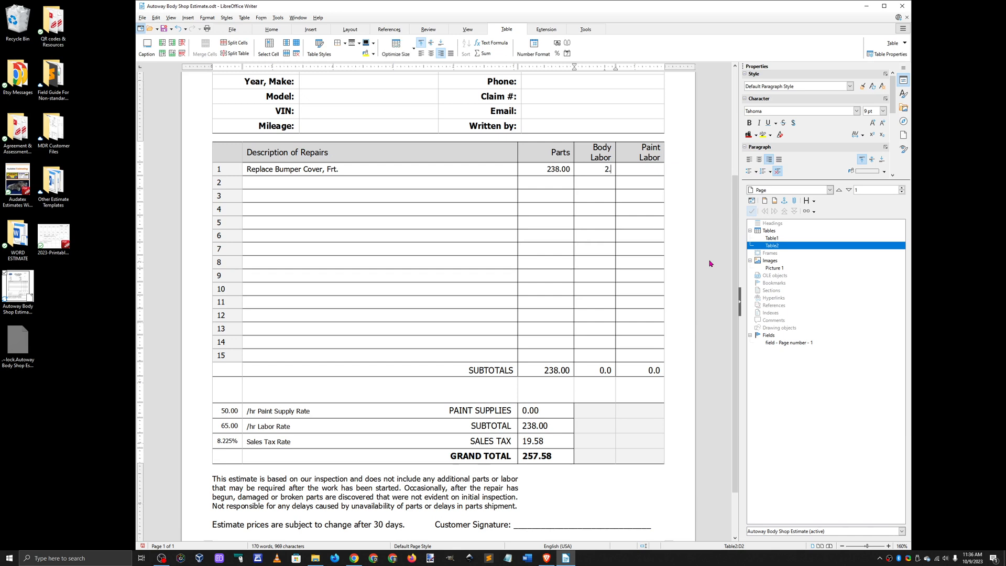
type(".3")
key("Tab")
type("3.3")
Step: Enter "Replace Fender, Frt. LT" as the repair description in row 2
left_click(413, 183)
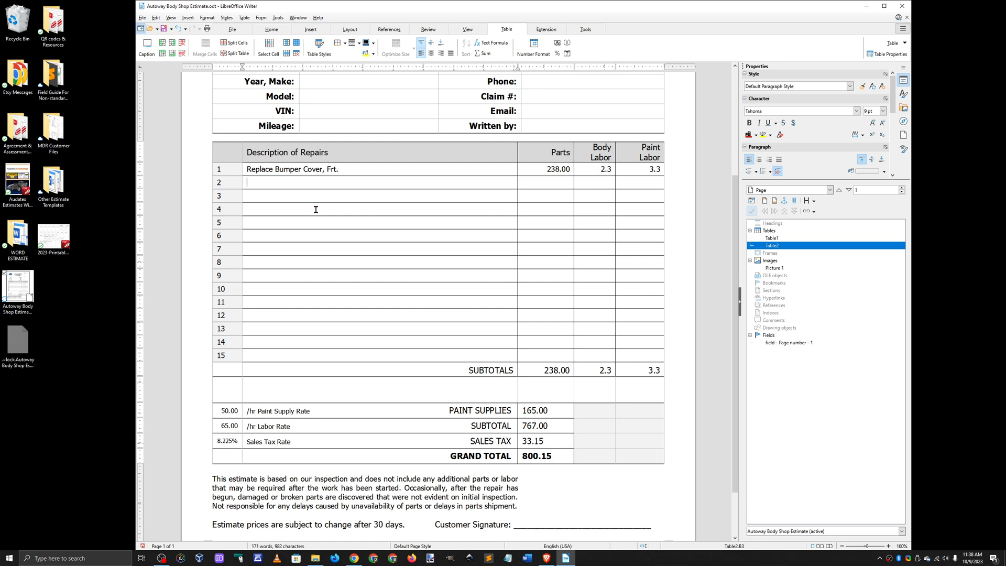
type("Replace")
type("Fender, Frt.")
type("LT")
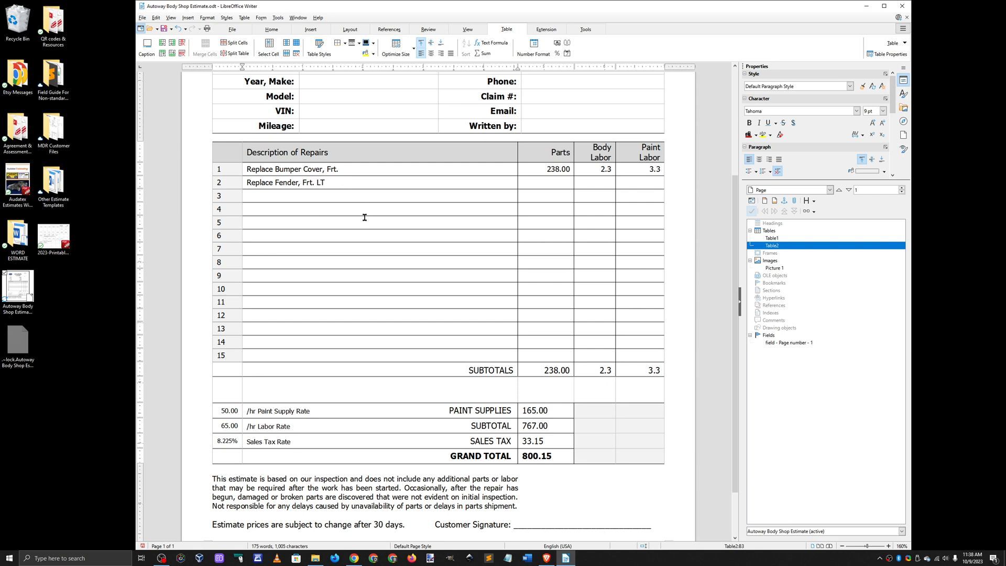
key("Tab")
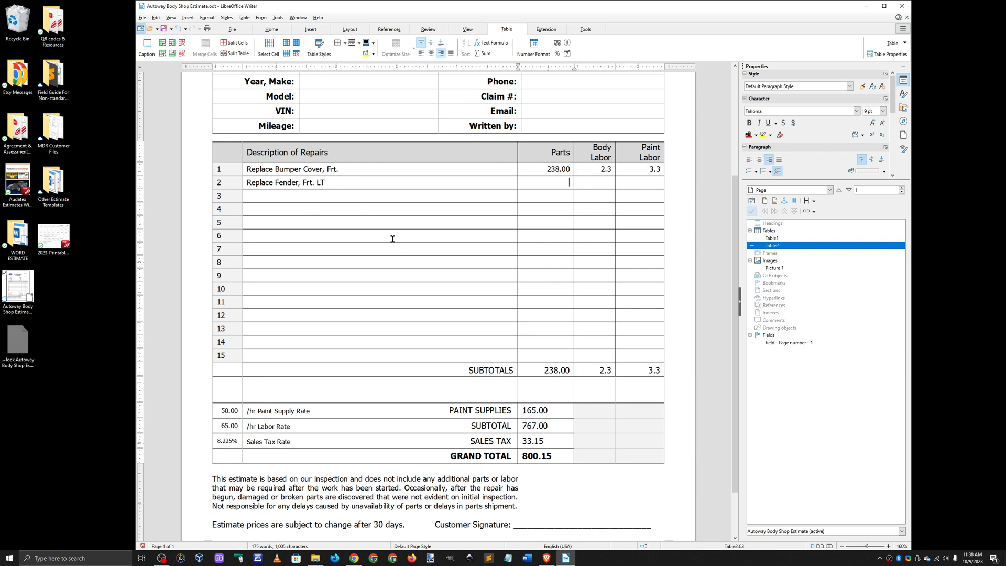
Step: Fill in row 2 of the repairs table with 132.45 for Parts, 1.2 for Body Labor and 1.9 for Paint Labor
type("132.45")
key("Tab")
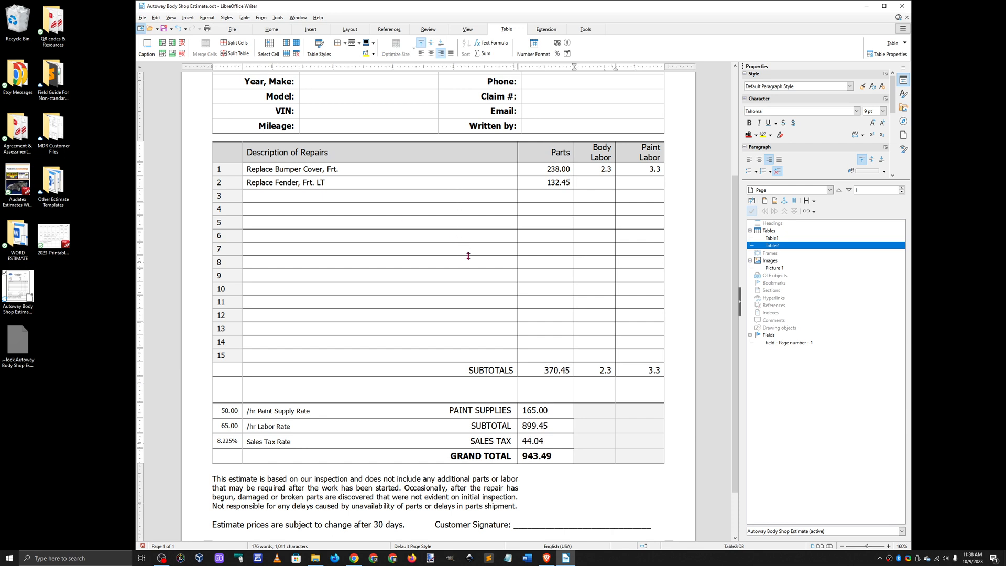
type("1.2")
key("Tab")
type("1.9")
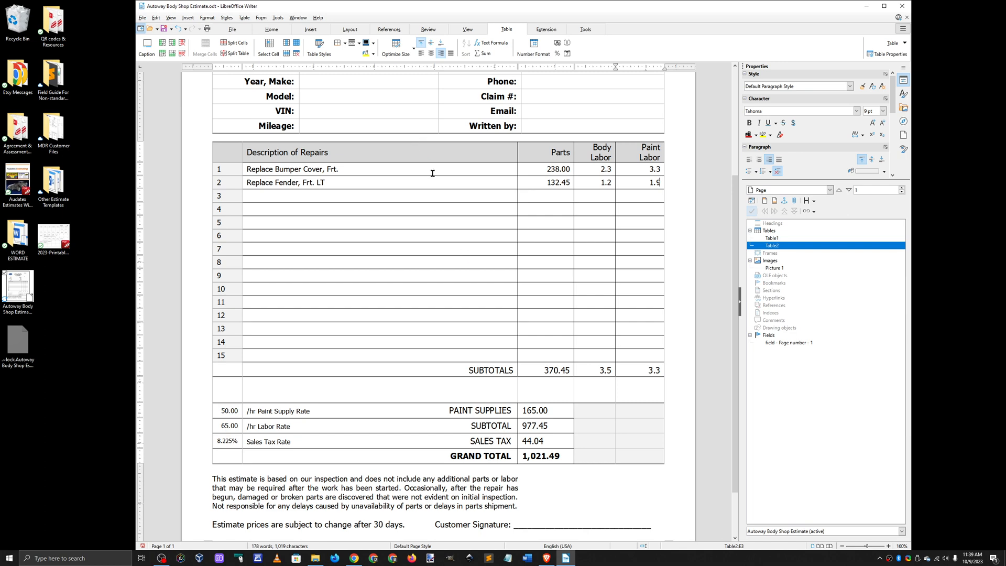
scroll(414, 157, "up", 3)
left_click(375, 208)
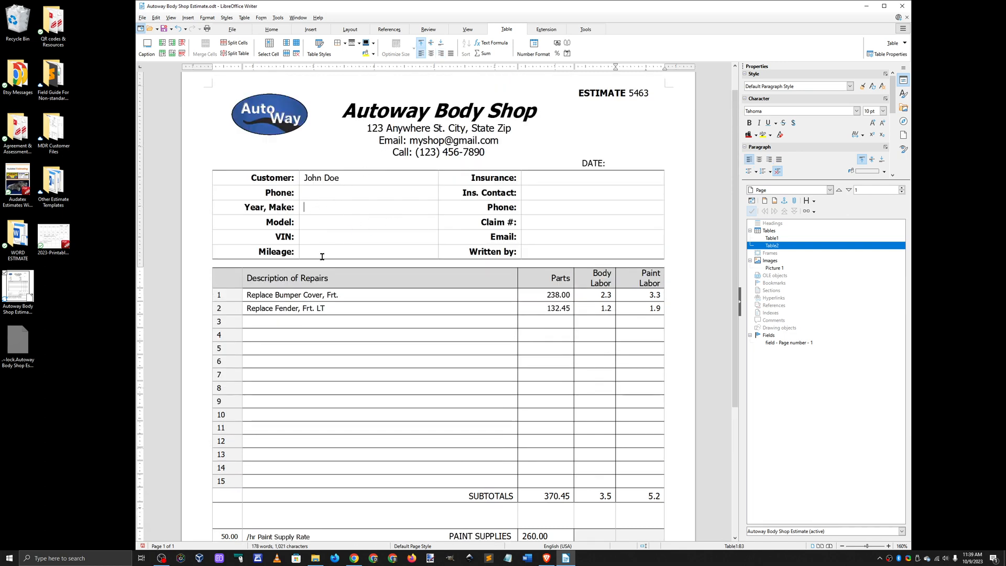
Step: Set the hourly Paint Supply Rate below the repairs table to 60.00 and recalculate the totals
scroll(407, 352, "down", 3)
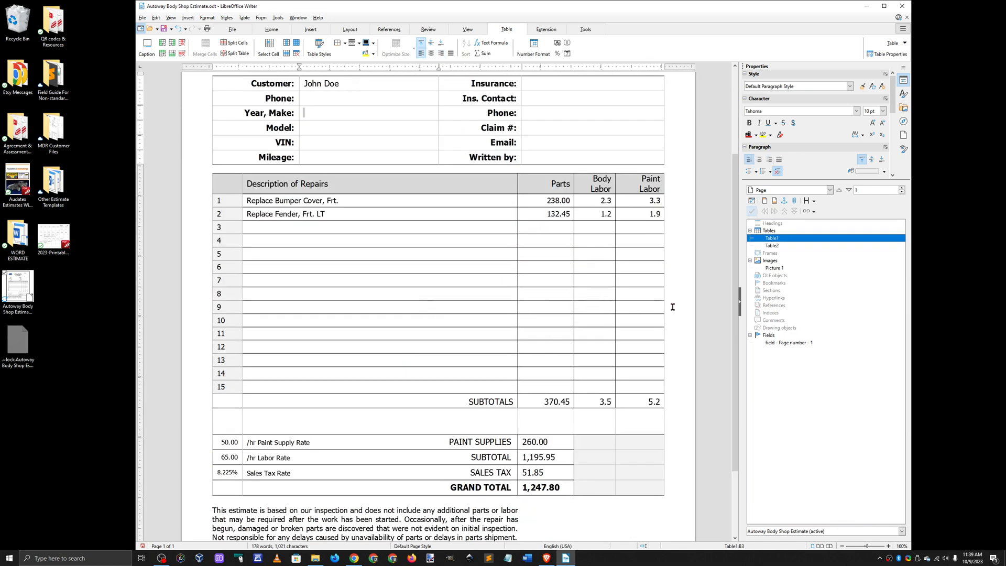
scroll(687, 346, "down", 1)
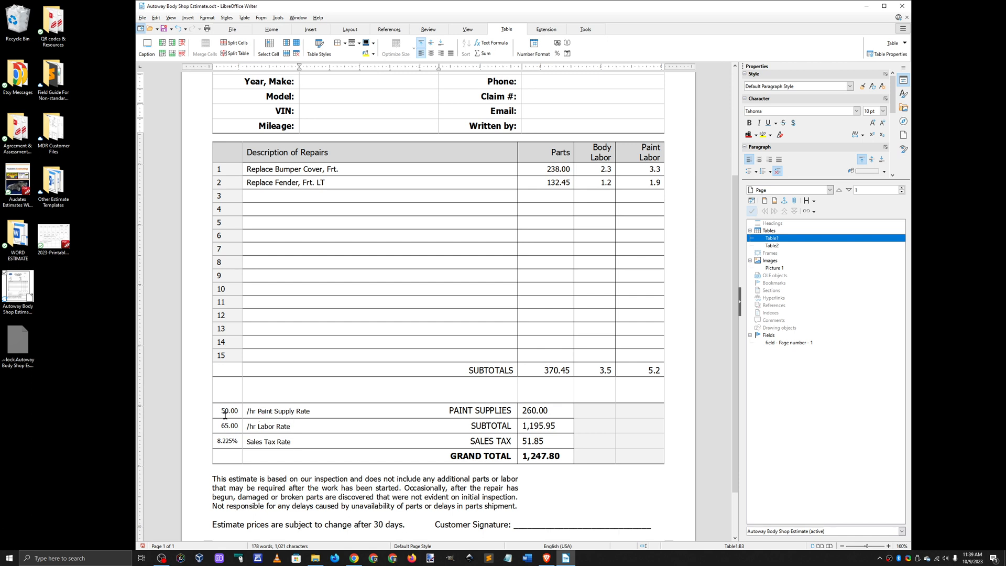
left_click_drag(218, 411, 222, 418)
type("6")
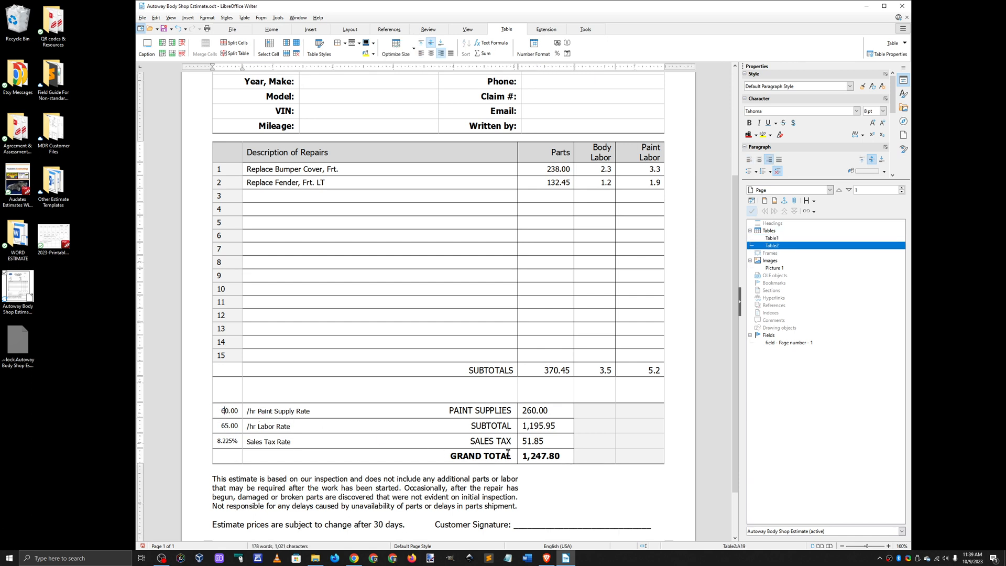
left_click(681, 428)
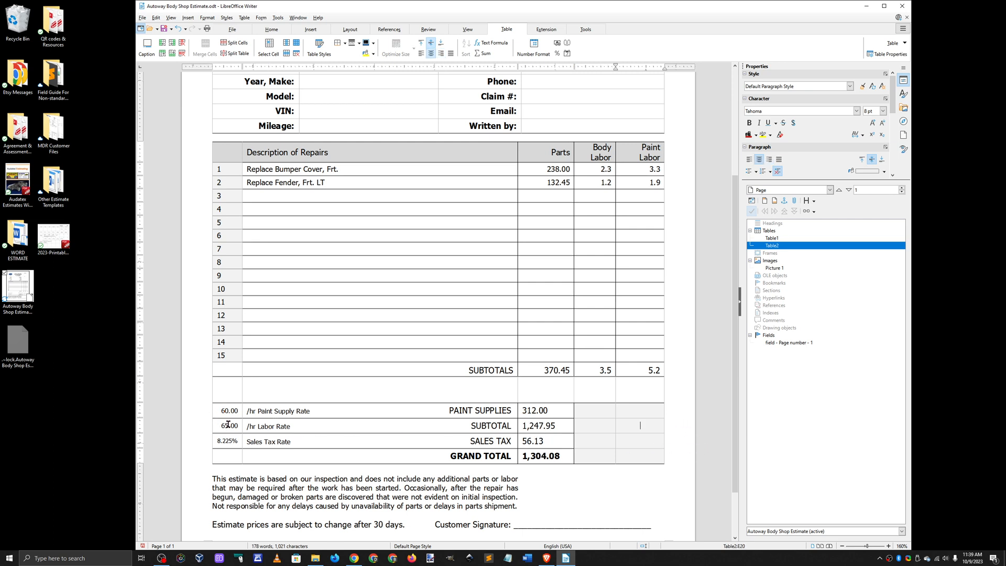
Step: Set the hourly Labor Rate to 75.00 and the Sales Tax Rate to 9.225%, recalculating the totals
left_click_drag(224, 427, 212, 429)
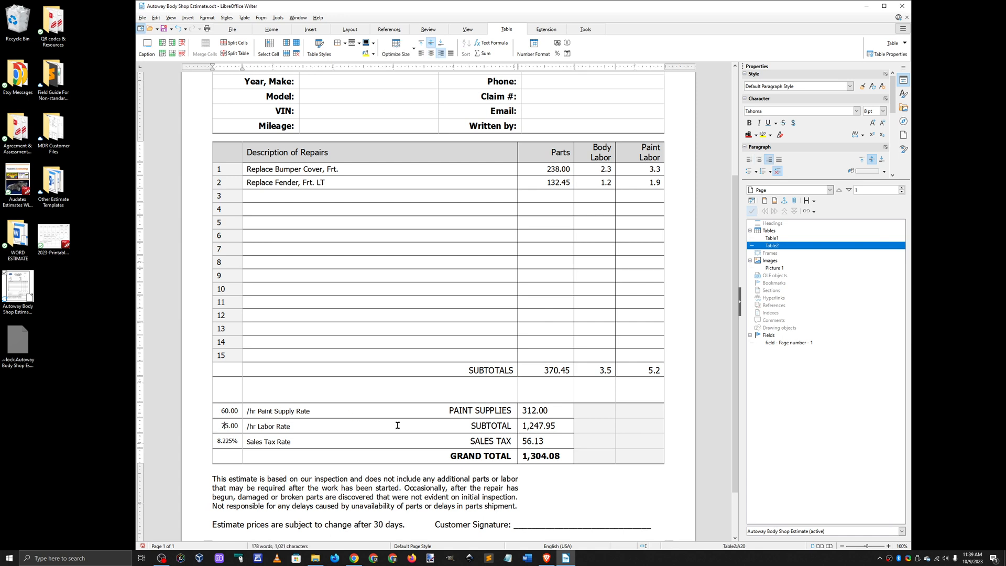
left_click(675, 454)
left_click(237, 457)
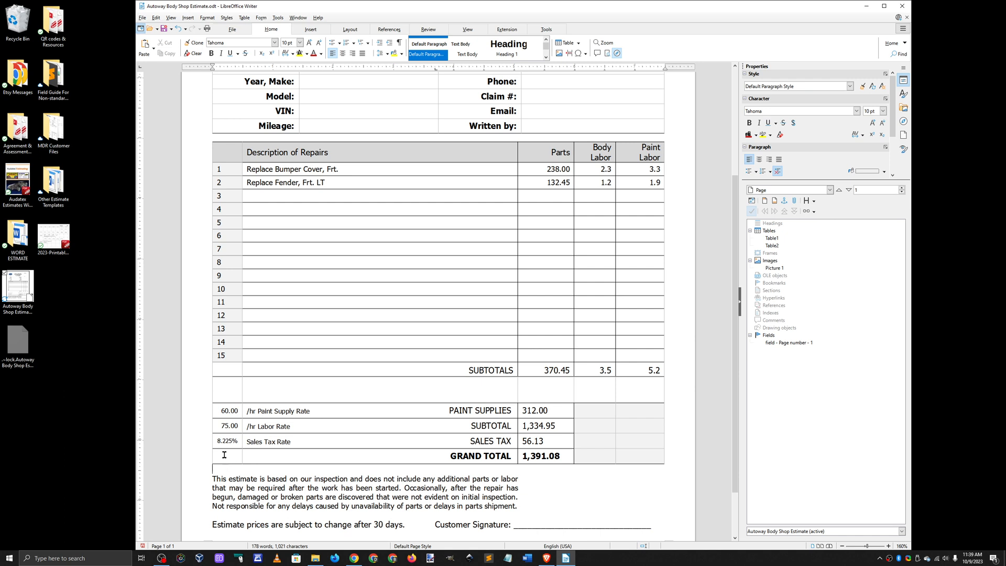
left_click(220, 441)
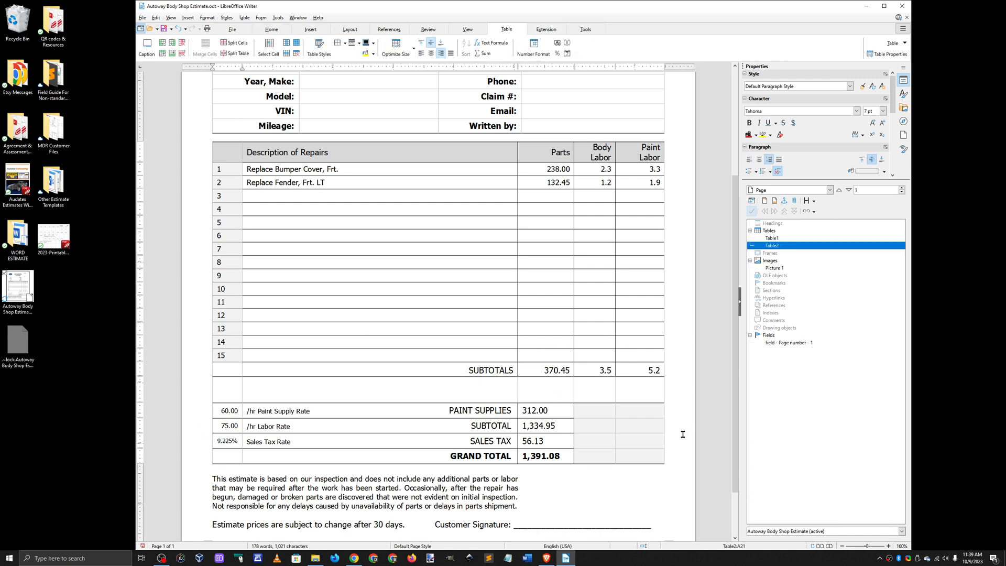
left_click(643, 440)
Step: Enter "Headlamp, LT" as the repair description in row 3 of the repairs table
scroll(654, 453, "down", 2)
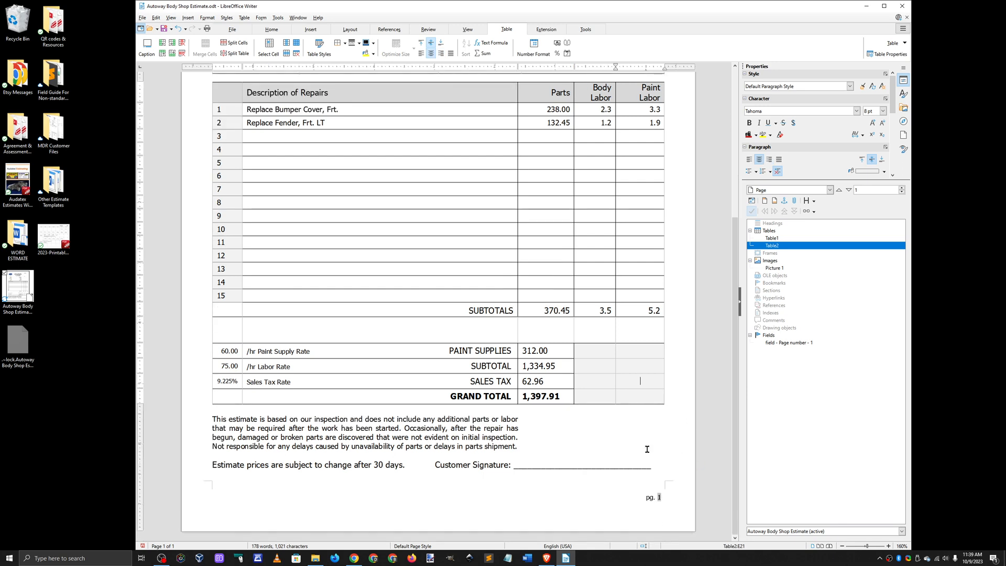
scroll(649, 466, "up", 4)
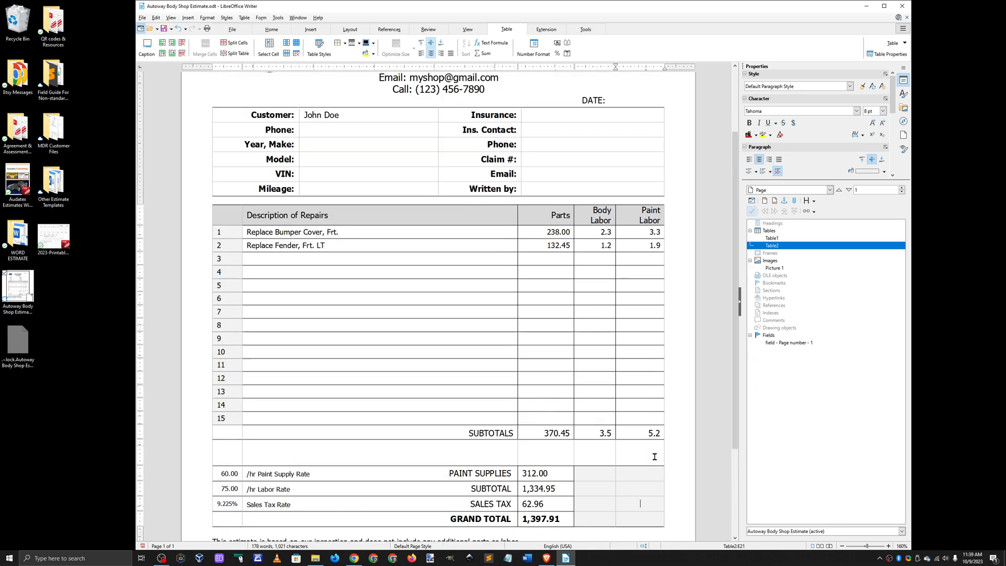
scroll(655, 457, "down", 2)
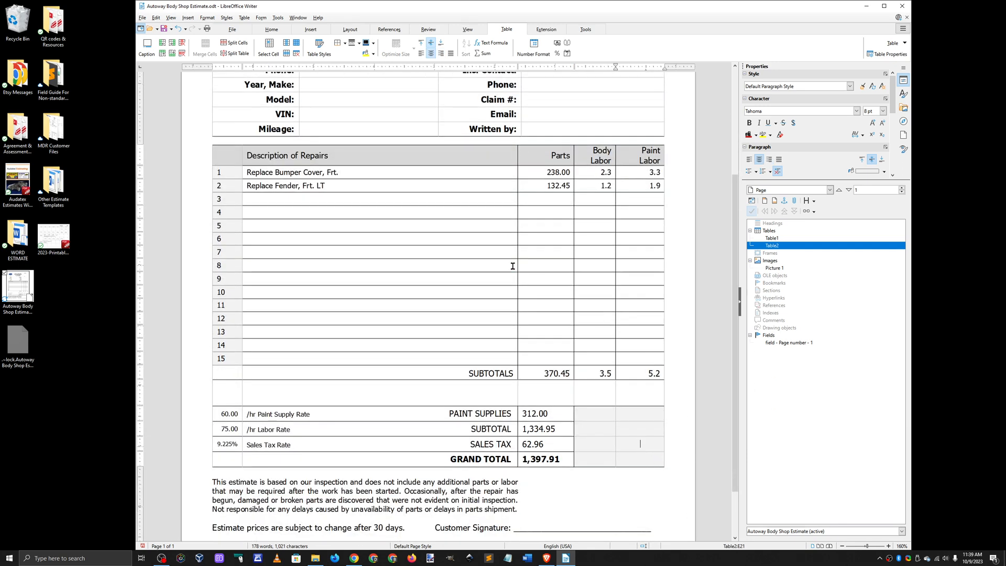
scroll(330, 261, "down", 1)
scroll(332, 267, "up", 2)
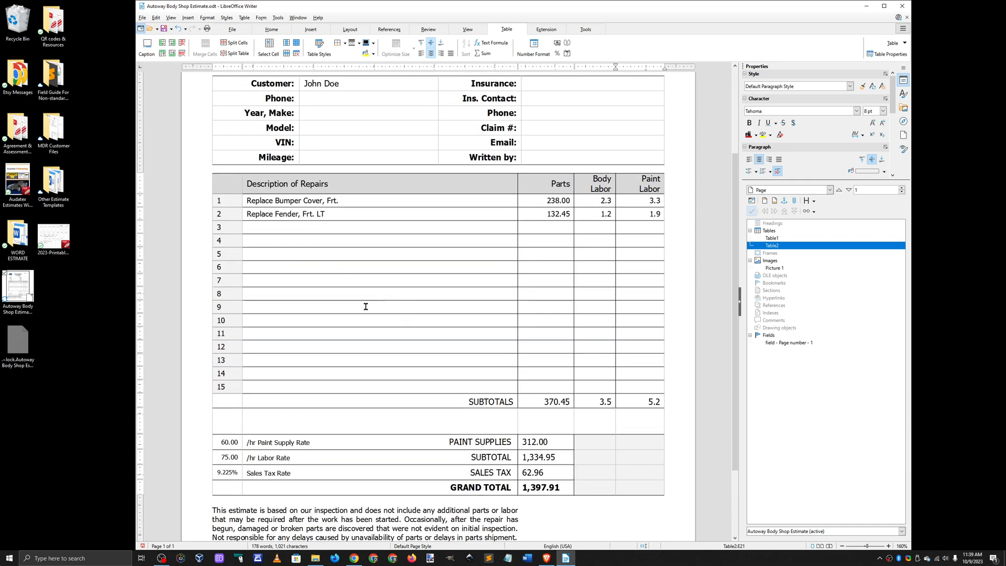
left_click(288, 236)
left_click(285, 229)
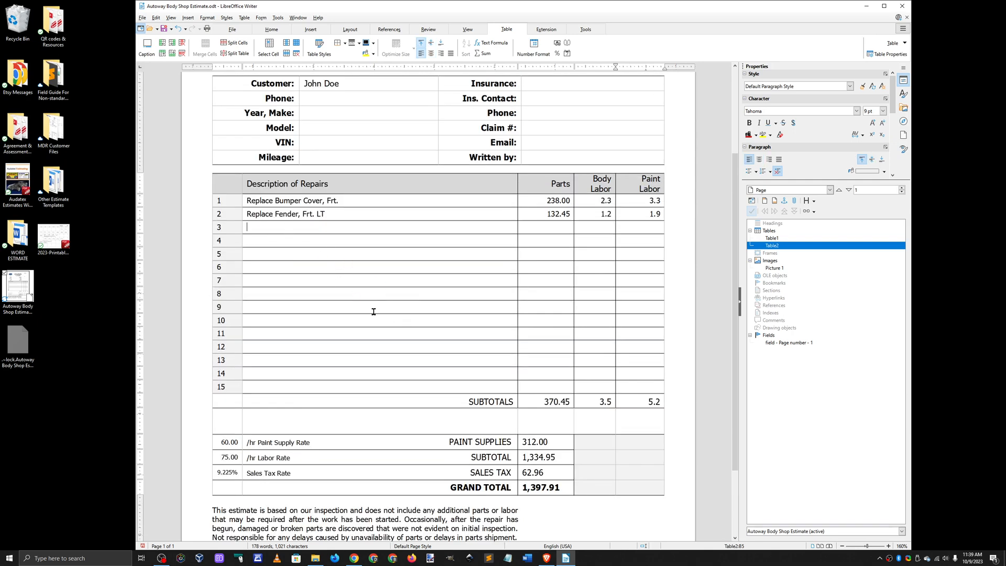
type("Headlamp, LT")
key("Tab")
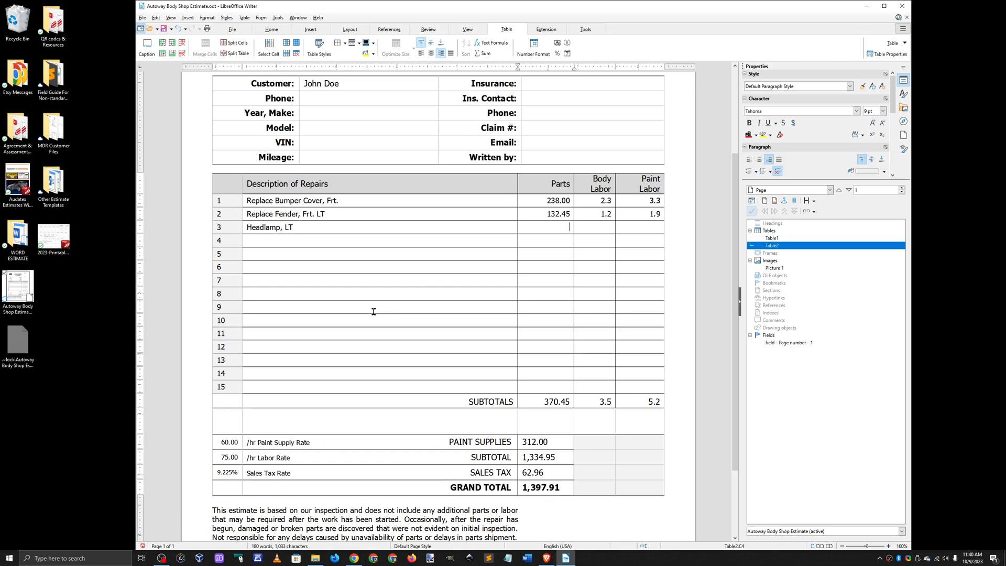
Step: Fill in row 3 with 122.00 for Parts and 0.3 for Body Labor, recalculating the totals
type("122.00")
key("Tab")
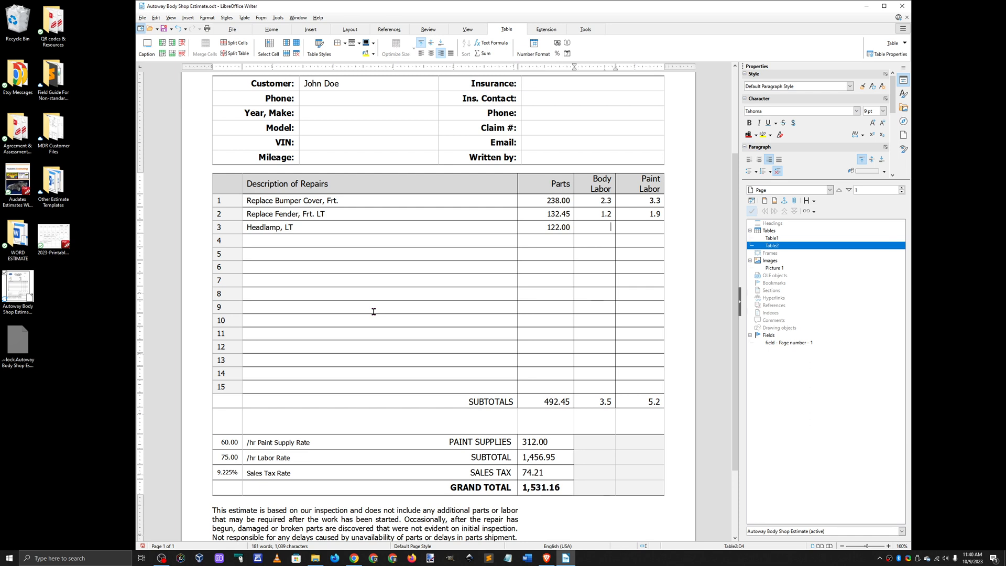
type("0.3")
key("Tab")
Step: Examine the updated grand total below the repairs table
scroll(630, 452, "down", 1)
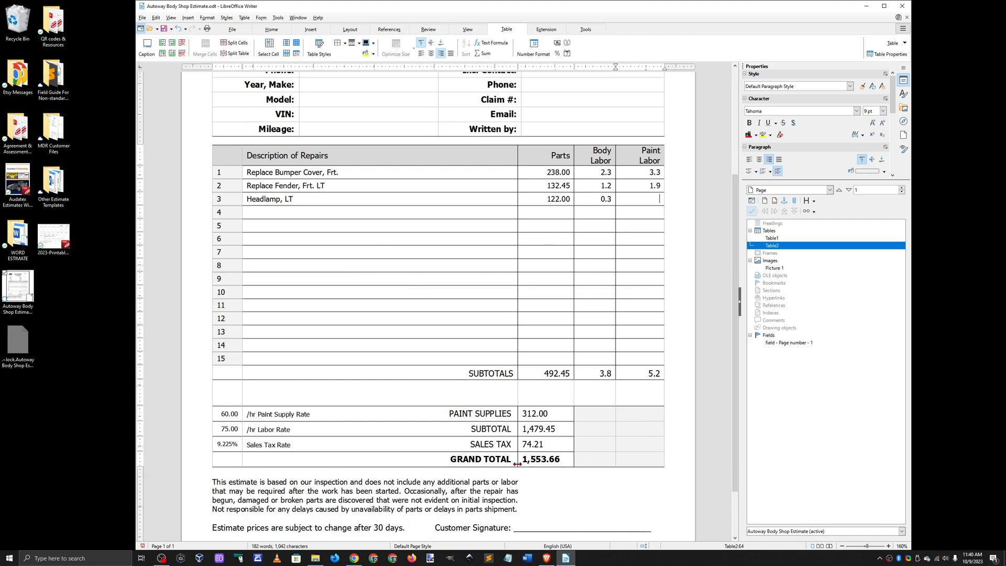
left_click_drag(520, 459, 559, 459)
left_click(645, 471)
scroll(645, 467, "down", 1)
scroll(645, 467, "down", 1)
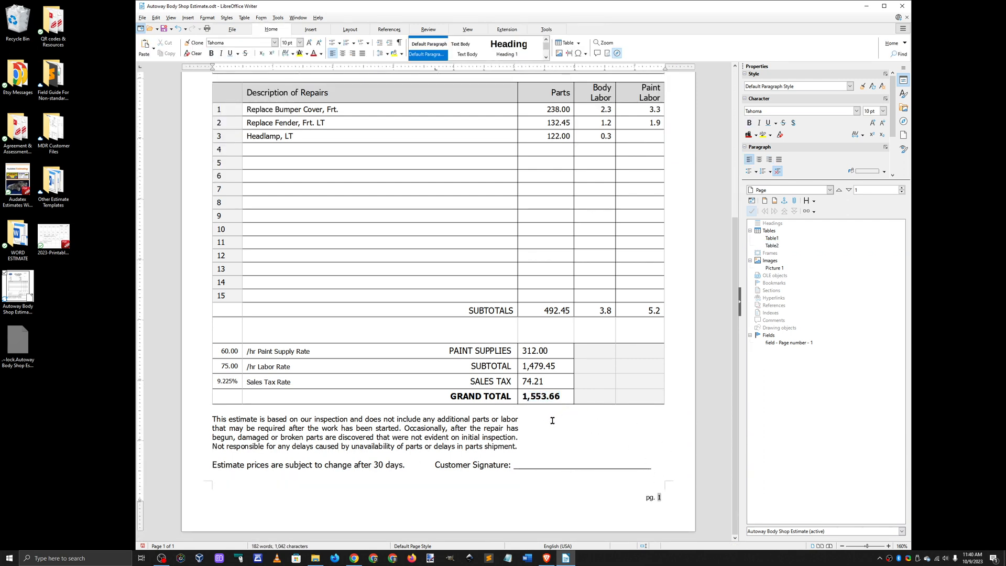
Step: Clear the description, parts and labor entries from the headlamp line in row 3
scroll(528, 443, "up", 2)
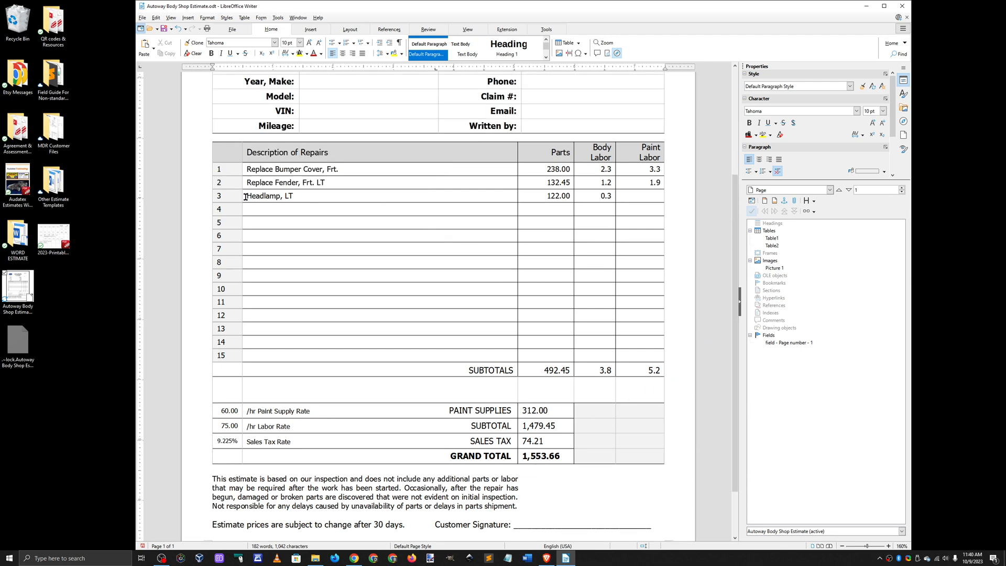
left_click_drag(246, 197, 649, 197)
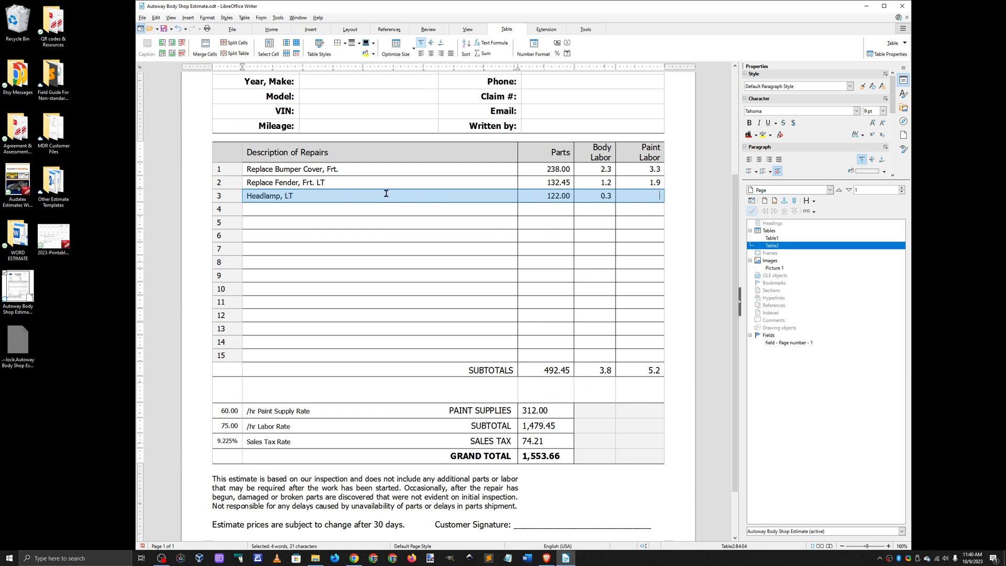
key("Delete")
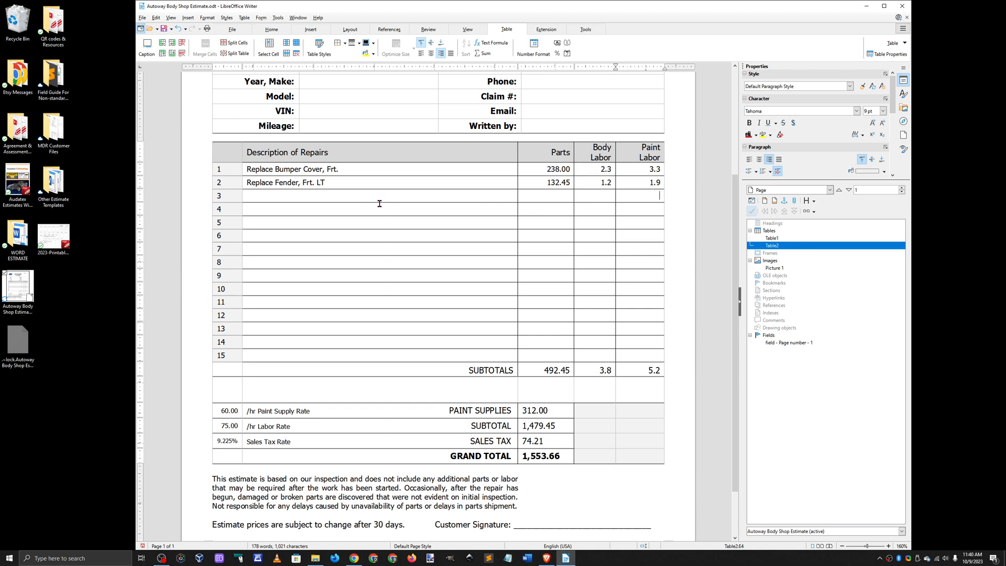
right_click(375, 210)
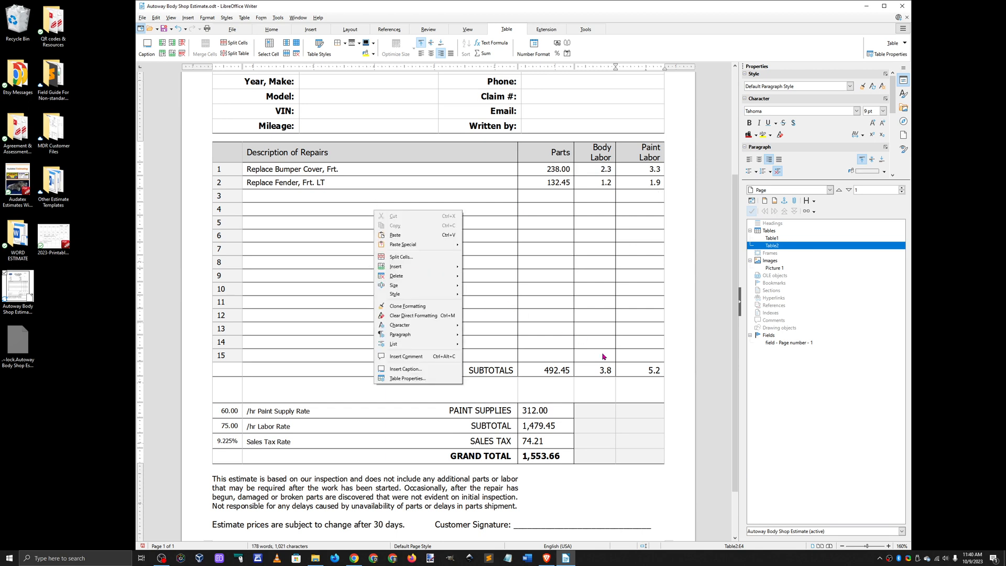
left_click(685, 388)
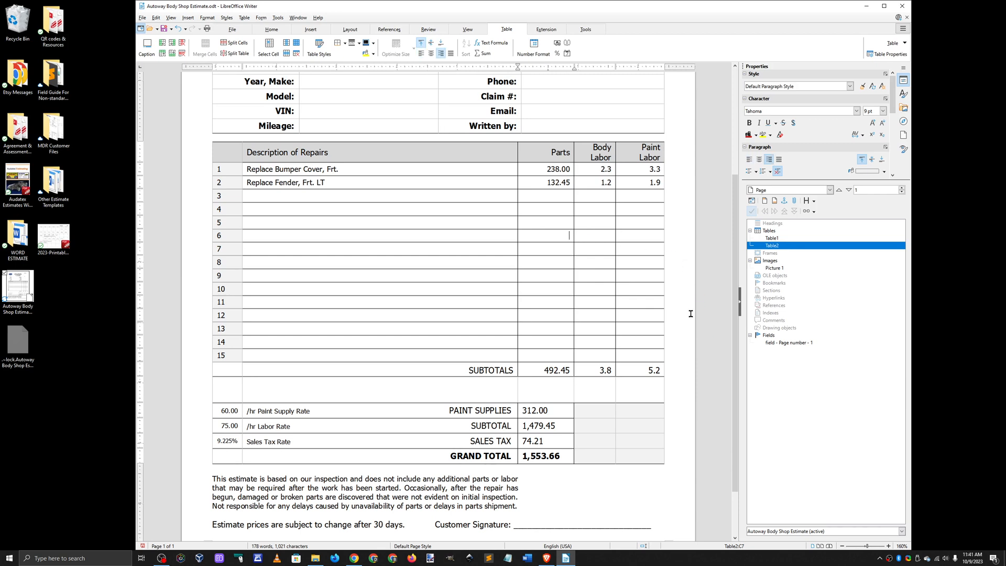
Step: Recalculate the totals by entering 0 as a temporary Parts value in row 6 and removing it again
type("0")
key("Tab")
left_click(568, 235)
key("BackSpace")
left_click(669, 275)
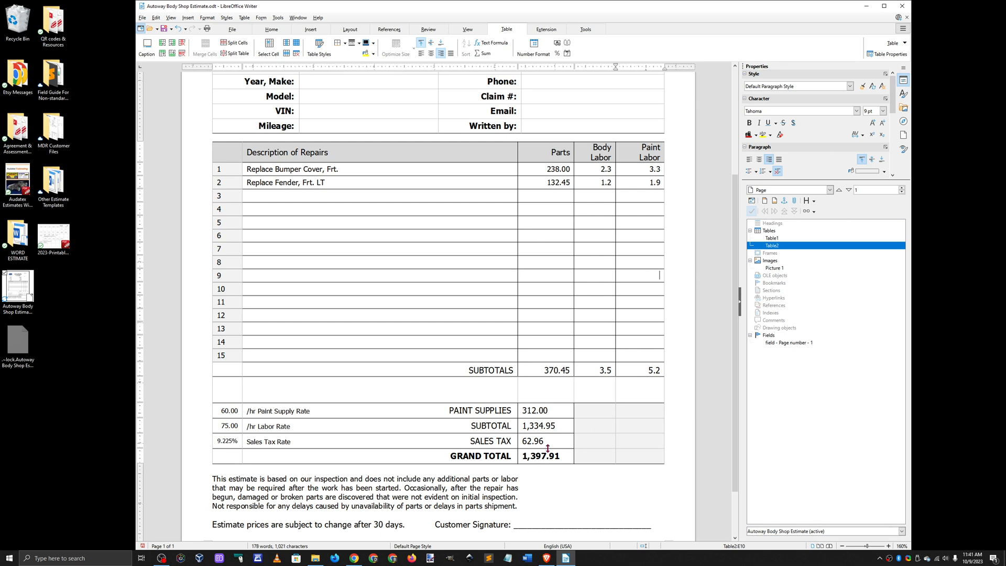
Step: Check the recalculated grand total and look over the estimate from heading to signature line
left_click_drag(527, 455, 556, 455)
left_click(687, 466)
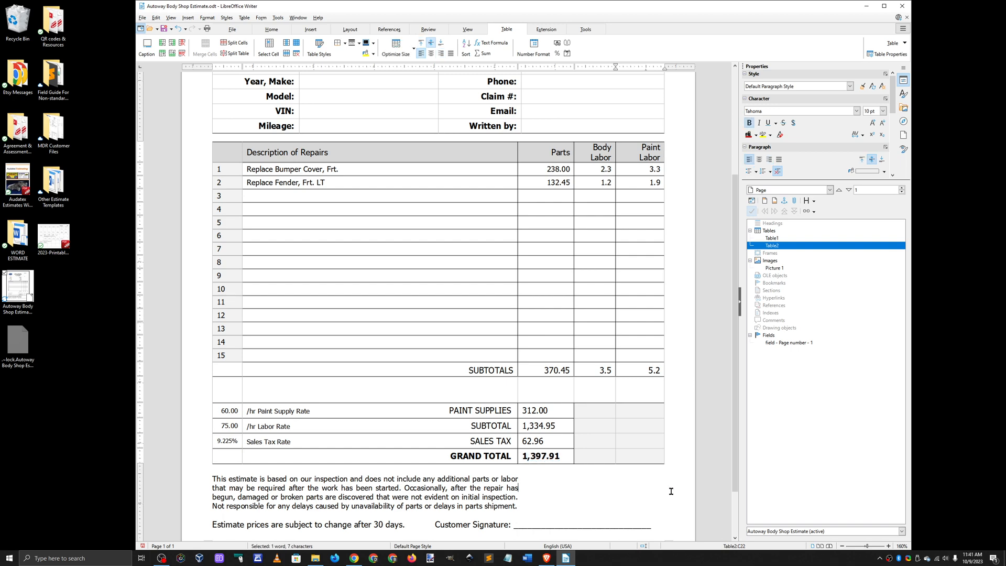
scroll(687, 465, "up", 3)
scroll(686, 466, "down", 3)
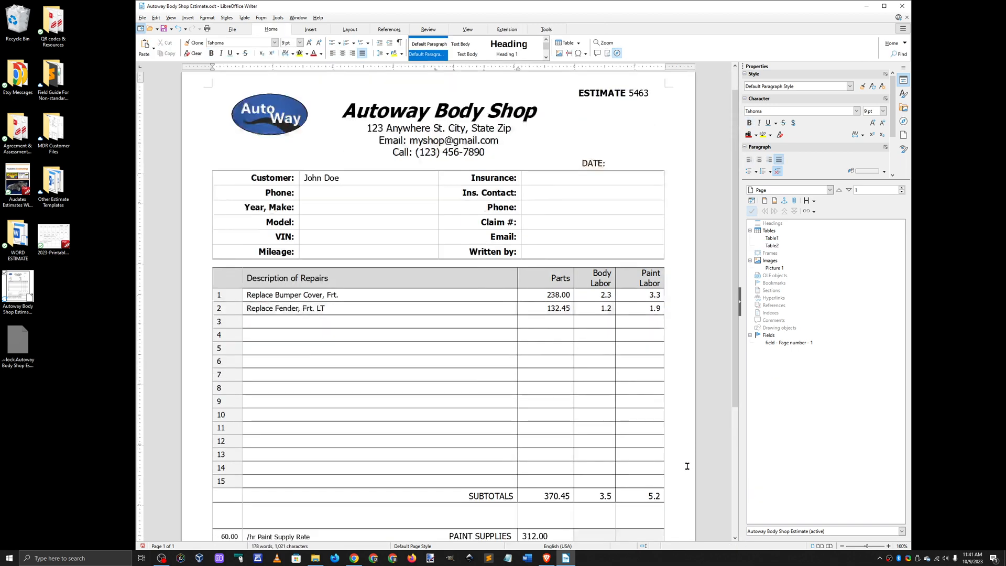
scroll(681, 450, "down", 1)
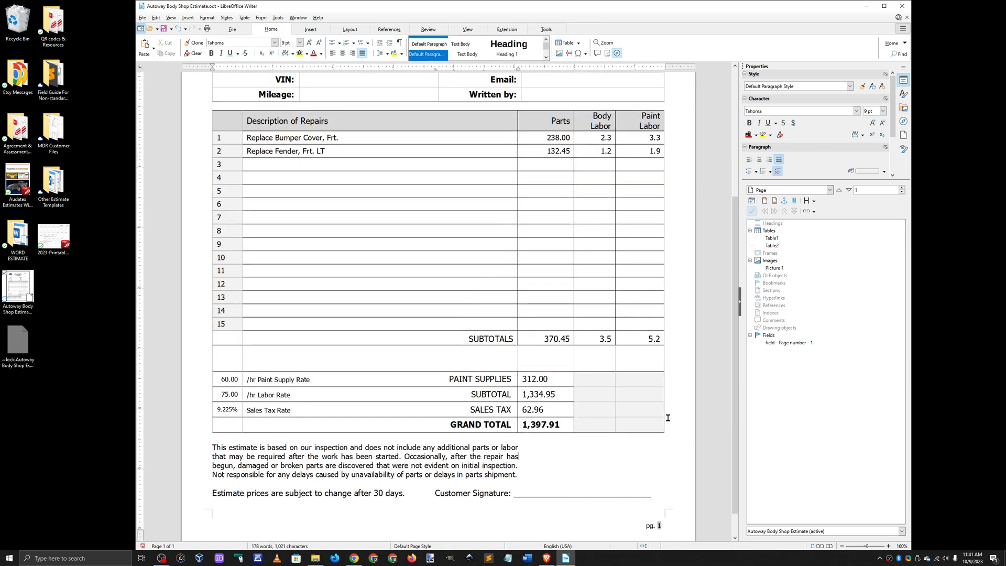
Step: View the estimate in print preview and return to the editable document
left_click(142, 18)
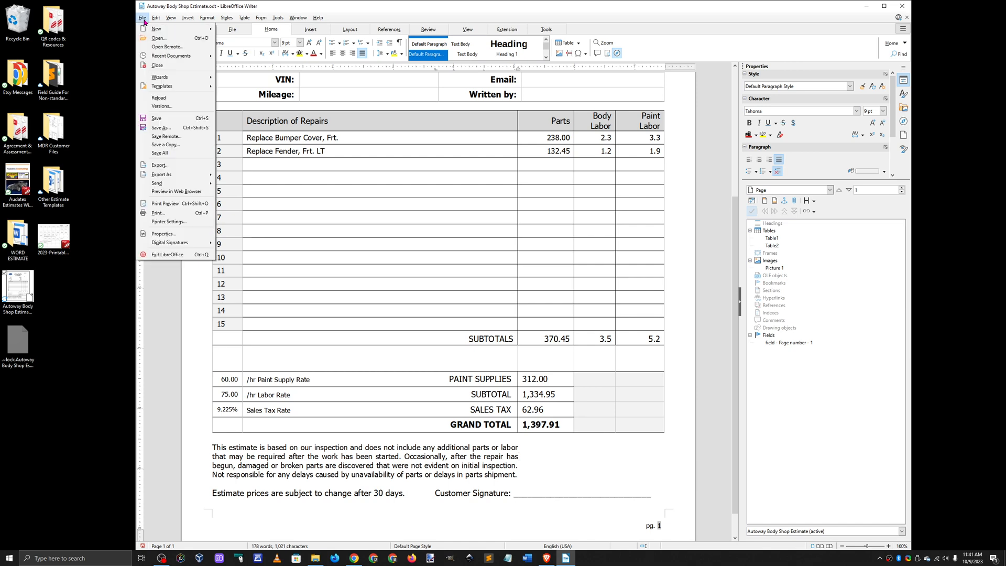
left_click(165, 203)
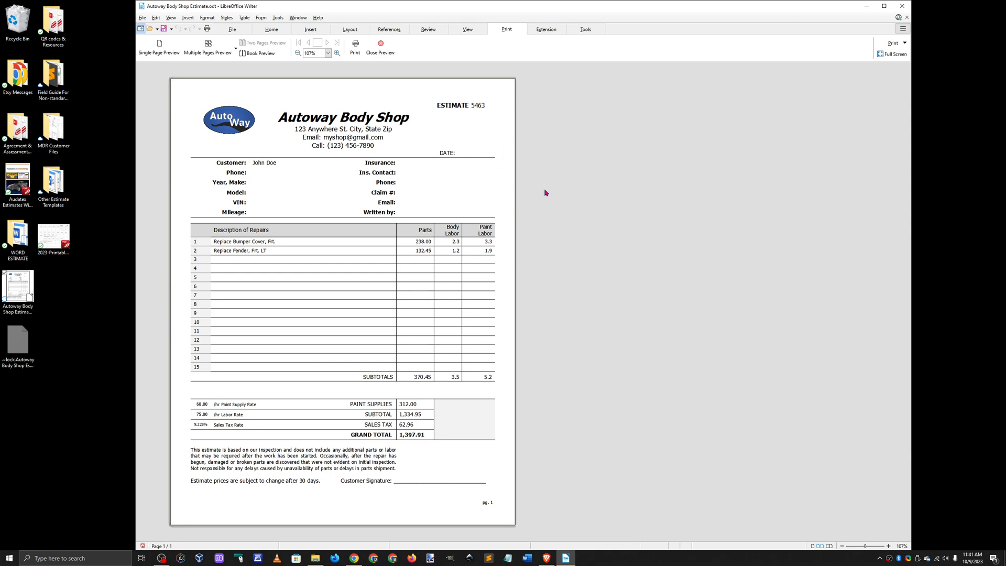
left_click(379, 51)
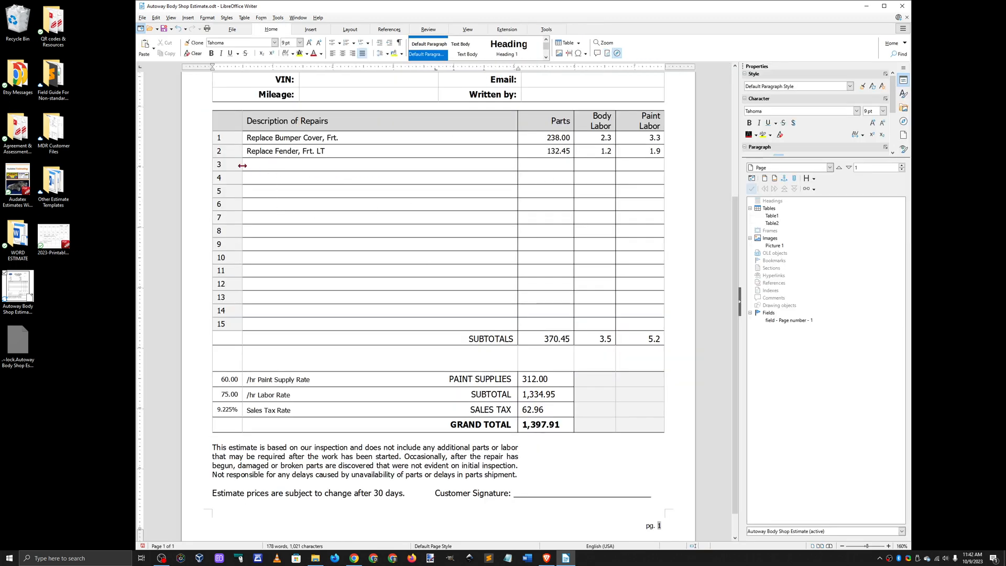
left_click_drag(259, 164, 263, 315)
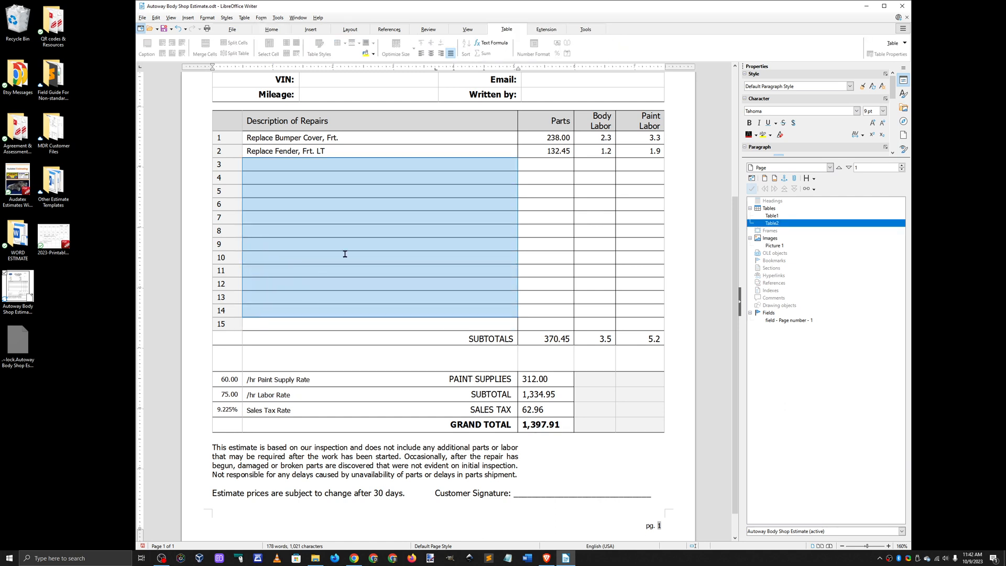
left_click(352, 234)
left_click_drag(256, 164, 257, 313)
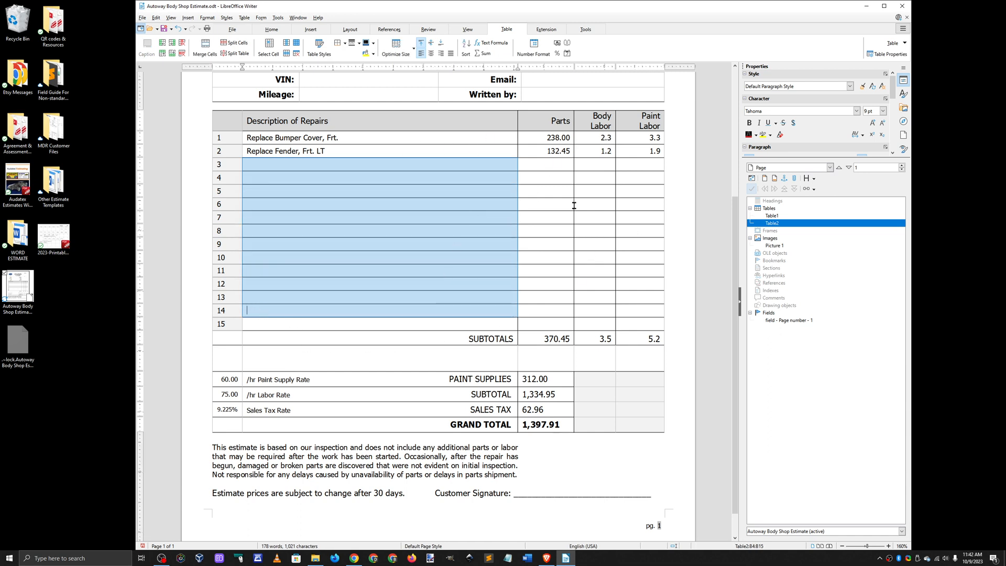
left_click_drag(254, 152, 261, 307)
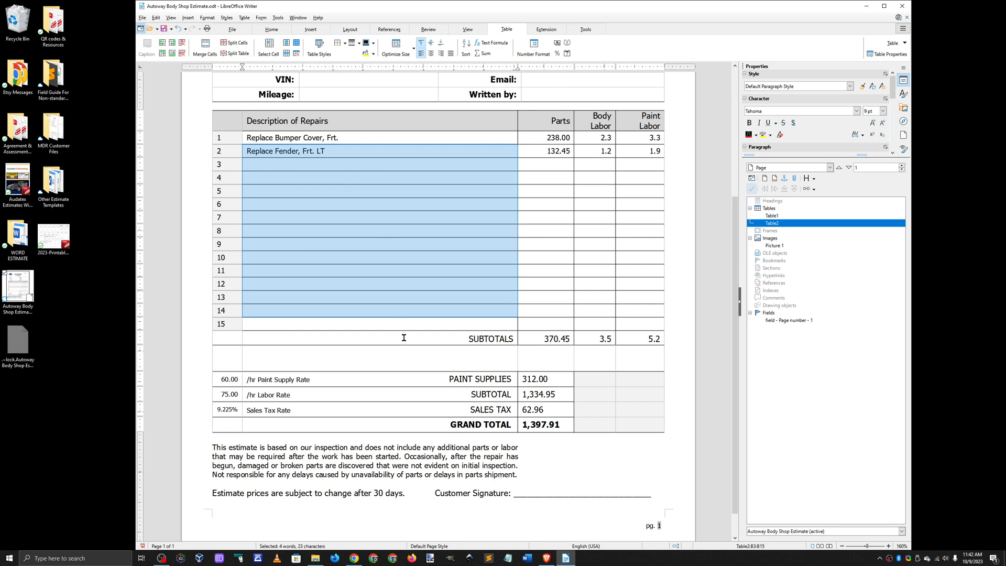
left_click(277, 191)
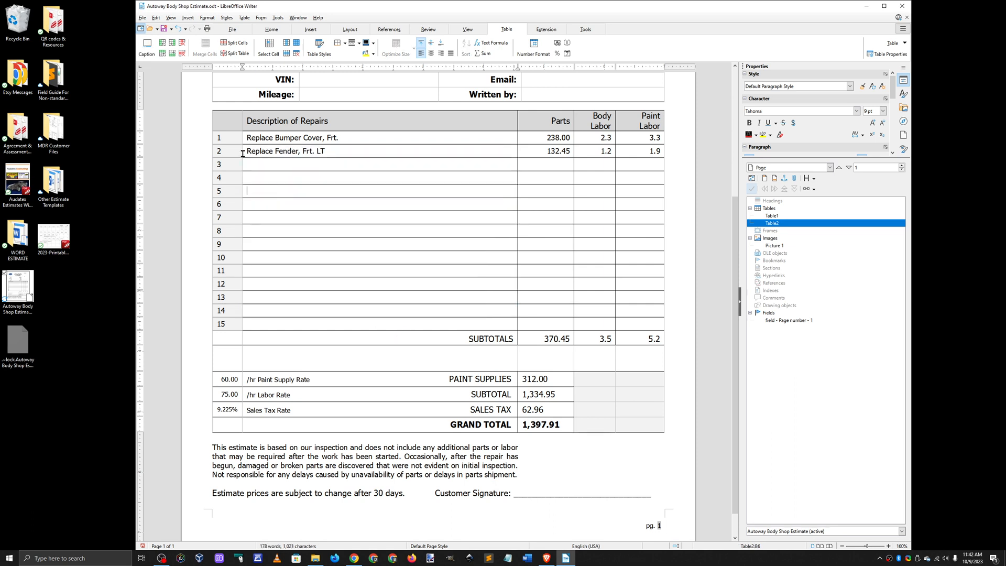
Step: Insert 13 additional rows below row 14 of the repairs table, based on a selection of rows 2 through 14
left_click_drag(242, 154, 258, 304)
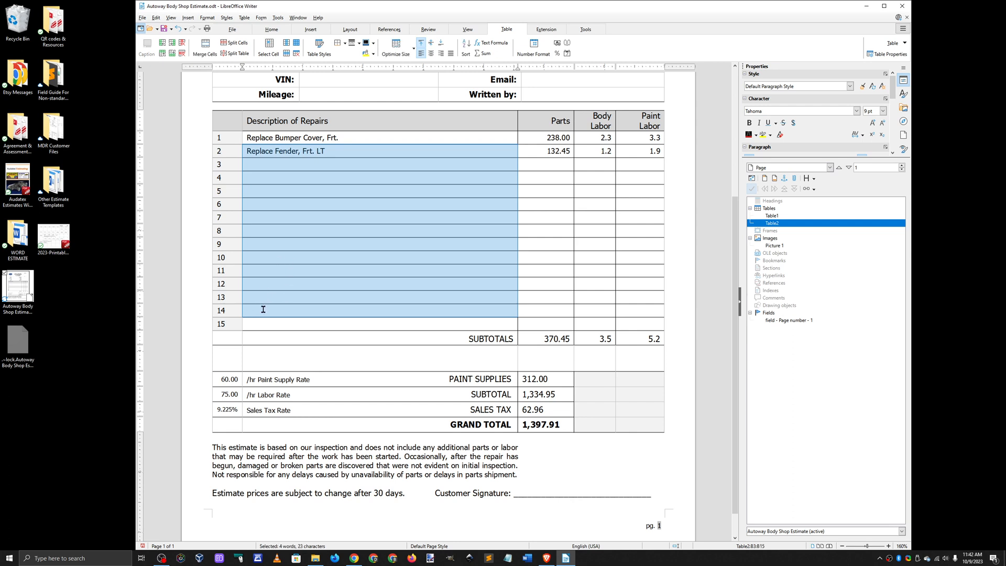
right_click(263, 310)
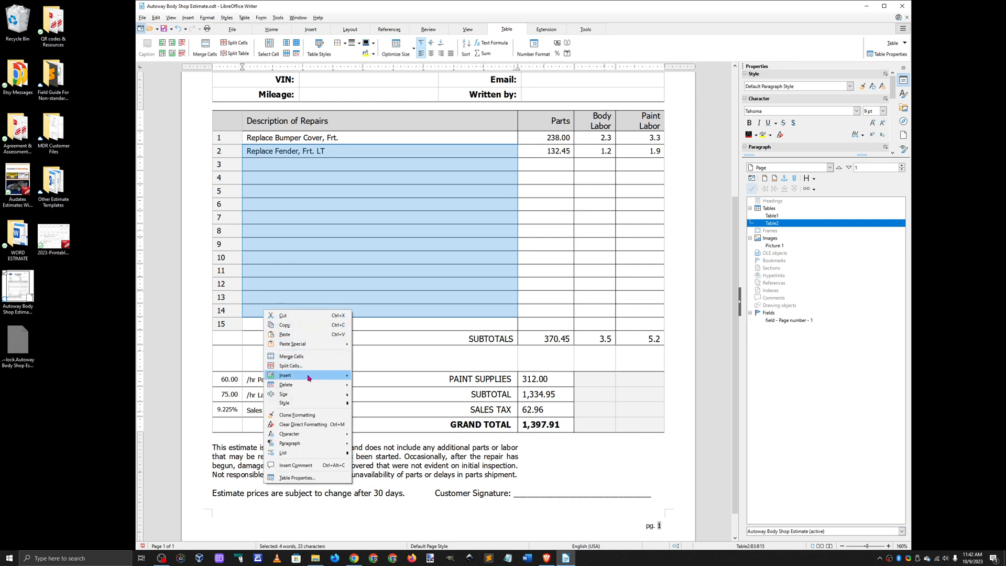
mouse_move(309, 377)
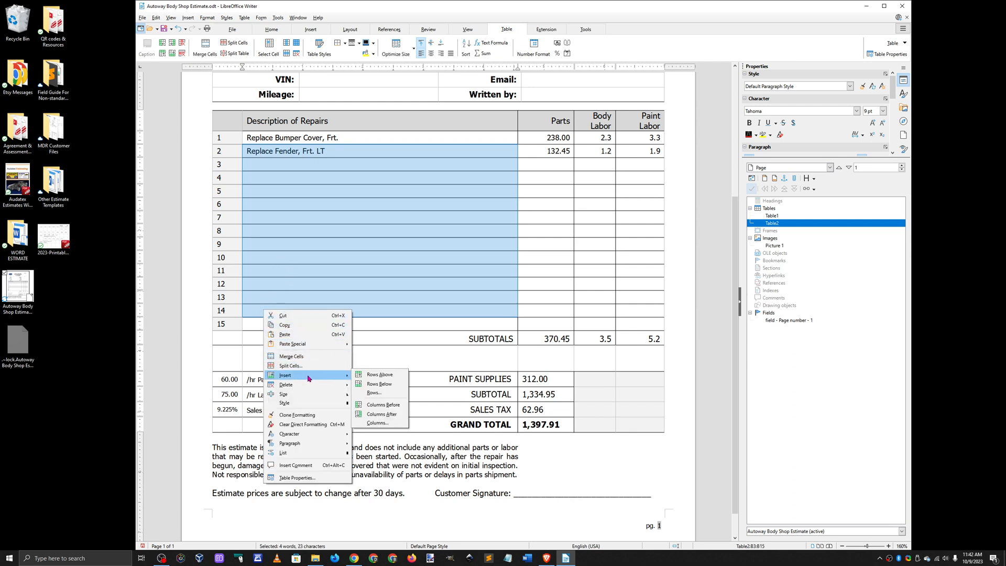
left_click(384, 385)
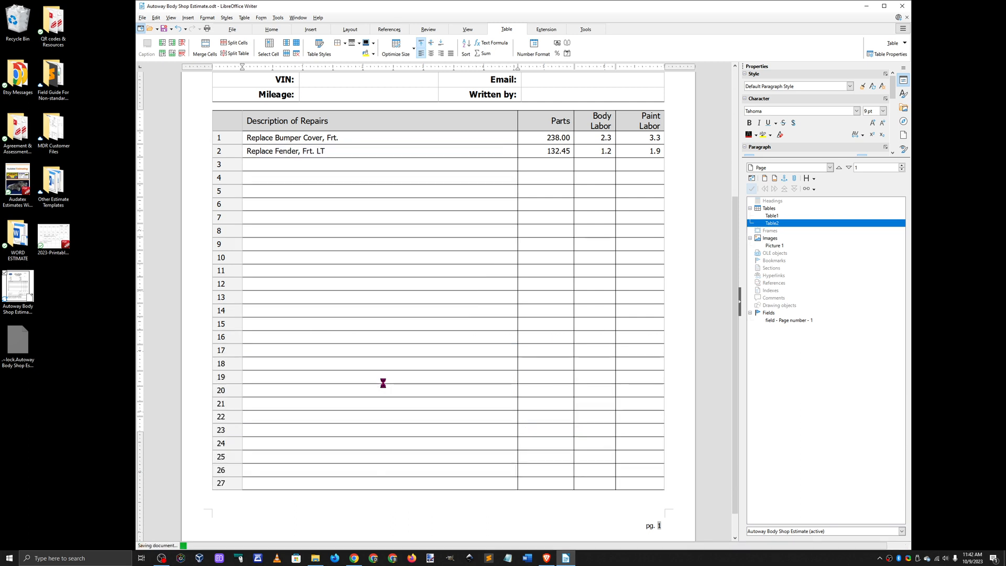
left_click(545, 270)
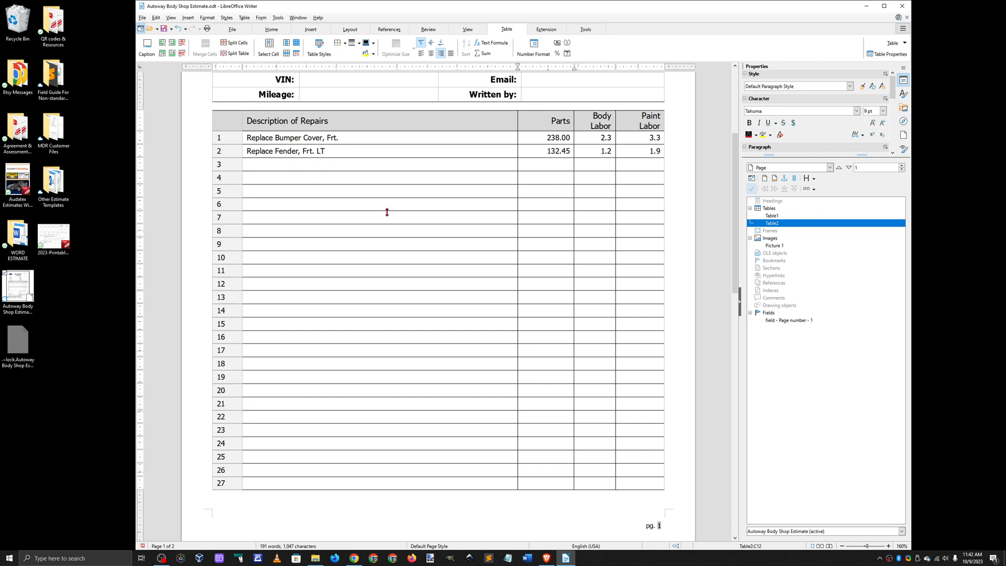
Step: Examine how the extended repairs table and its totals section run across both pages
scroll(425, 333, "down", 10)
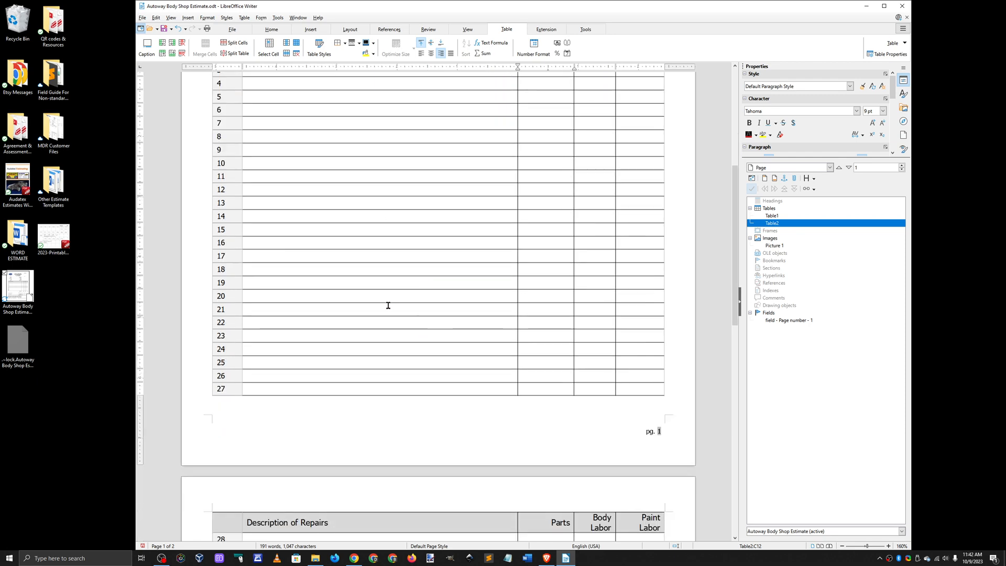
scroll(384, 371, "up", 9)
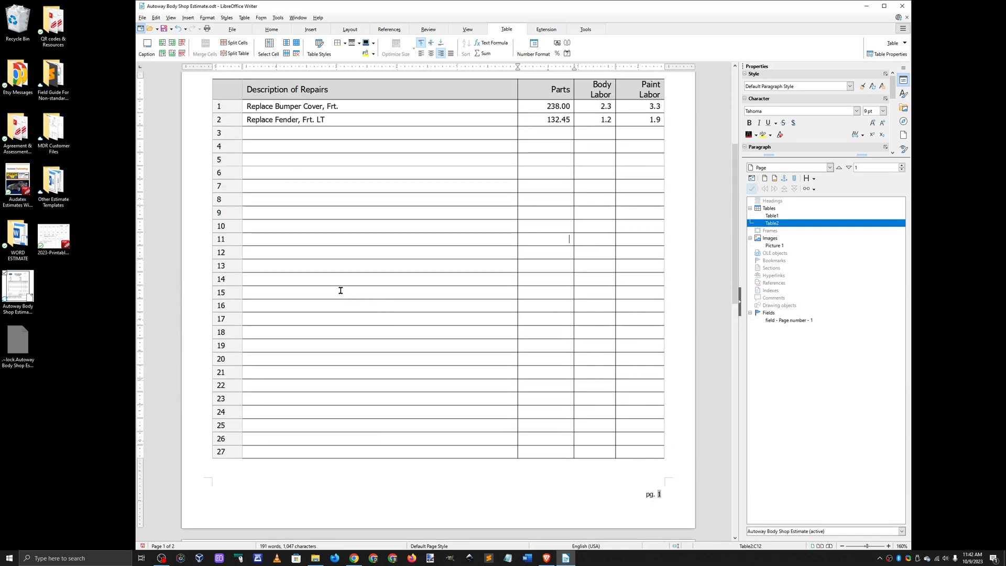
scroll(339, 290, "down", 10)
scroll(390, 320, "down", 2)
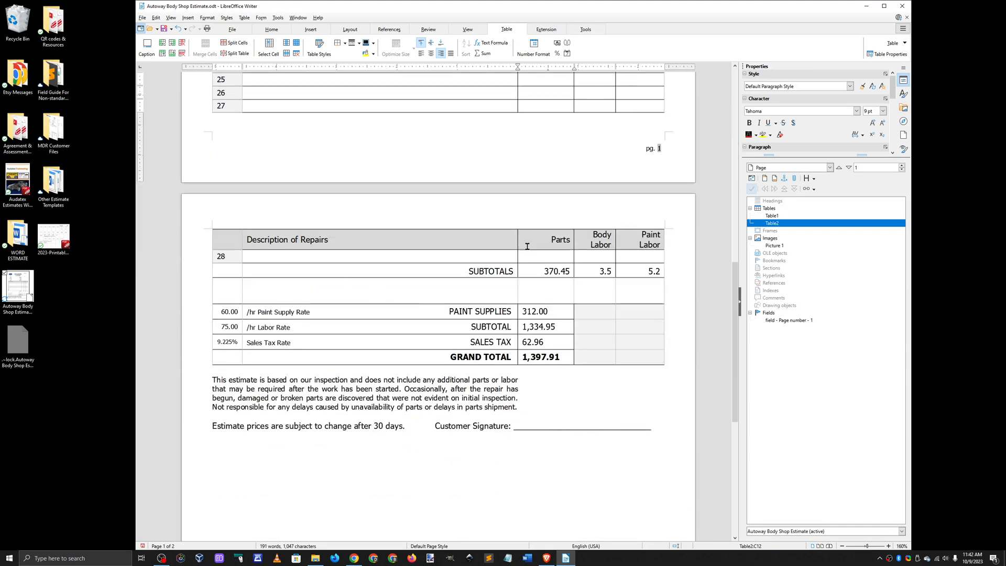
scroll(327, 301, "up", 1)
scroll(327, 301, "up", 6)
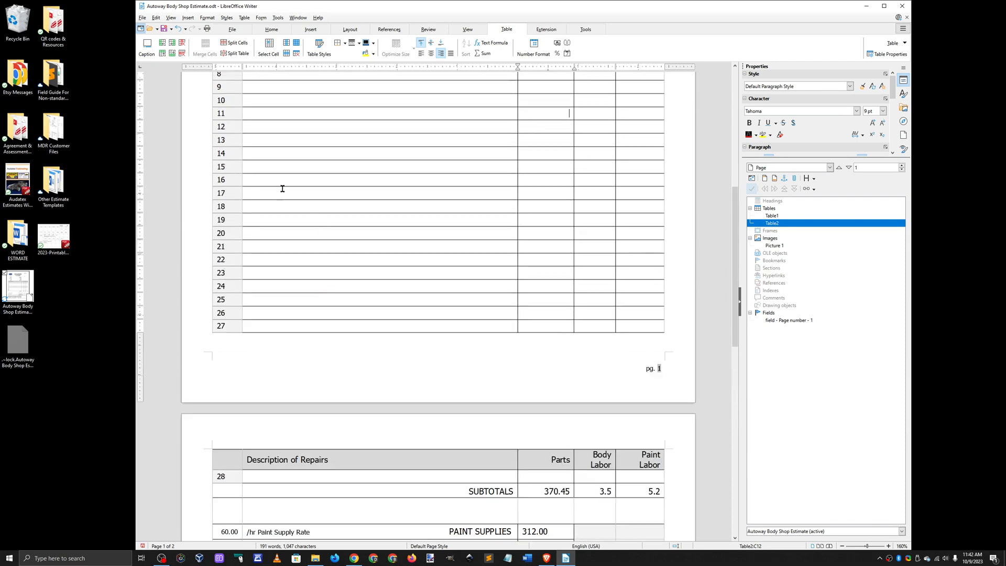
Step: Insert 13 more rows below row 25 of the repairs table, based on a selection of rows 13 through 25
left_click_drag(251, 143, 247, 294)
right_click(249, 298)
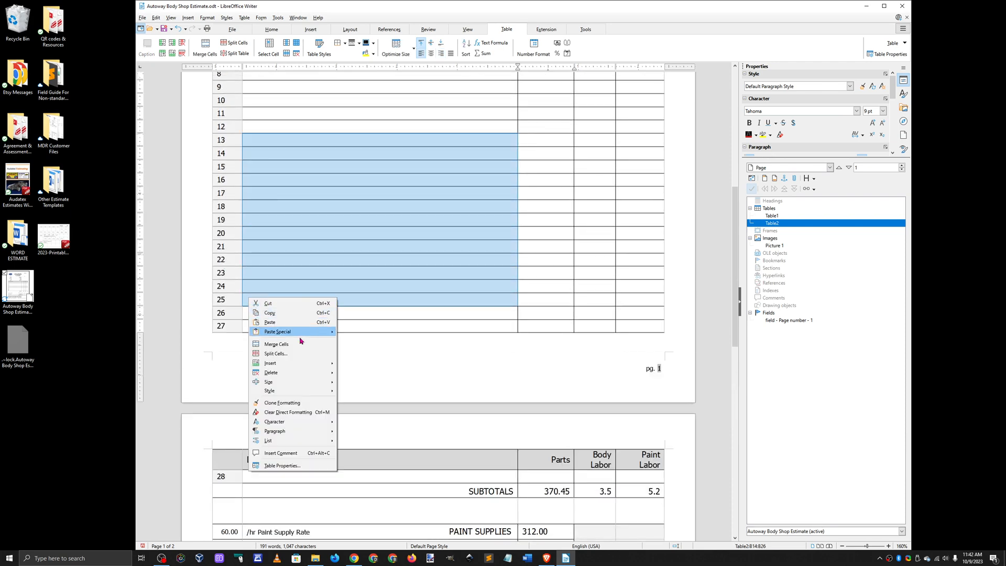
mouse_move(291, 364)
left_click(364, 372)
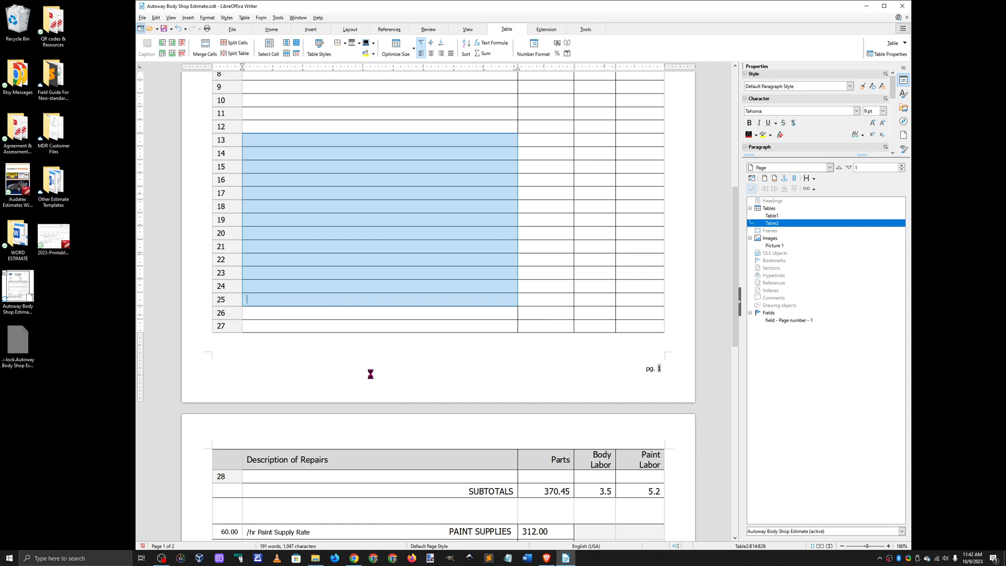
scroll(548, 319, "down", 9)
scroll(548, 320, "down", 2)
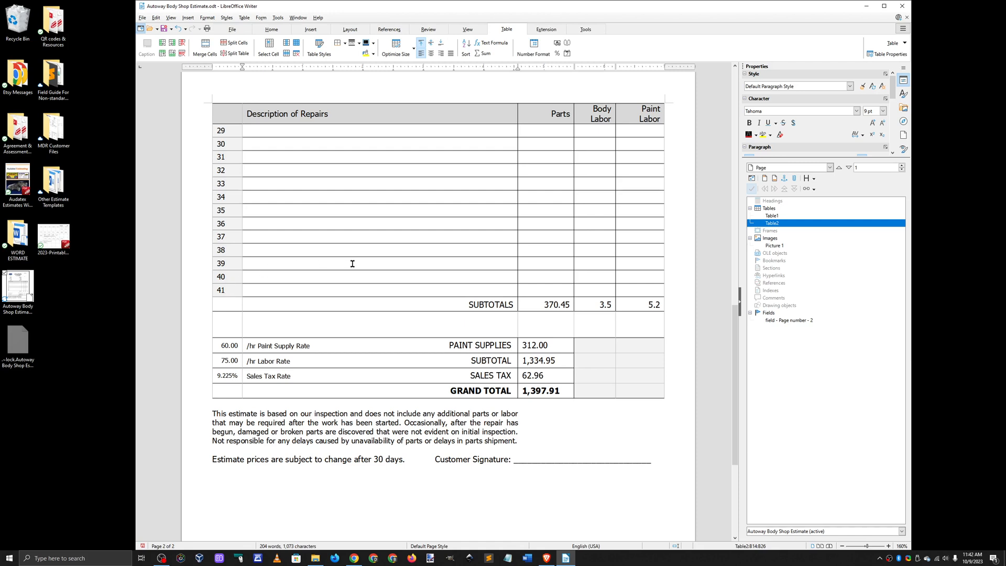
Step: Fill in repair line 34 with the description "part", a parts price of 67.00 and 30 for body labor
scroll(352, 263, "up", 2)
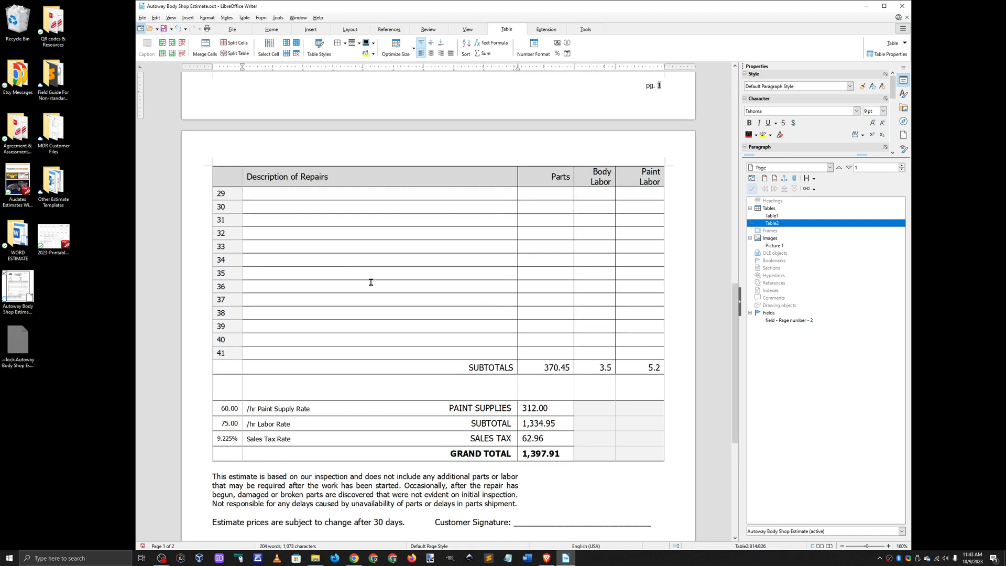
left_click(409, 262)
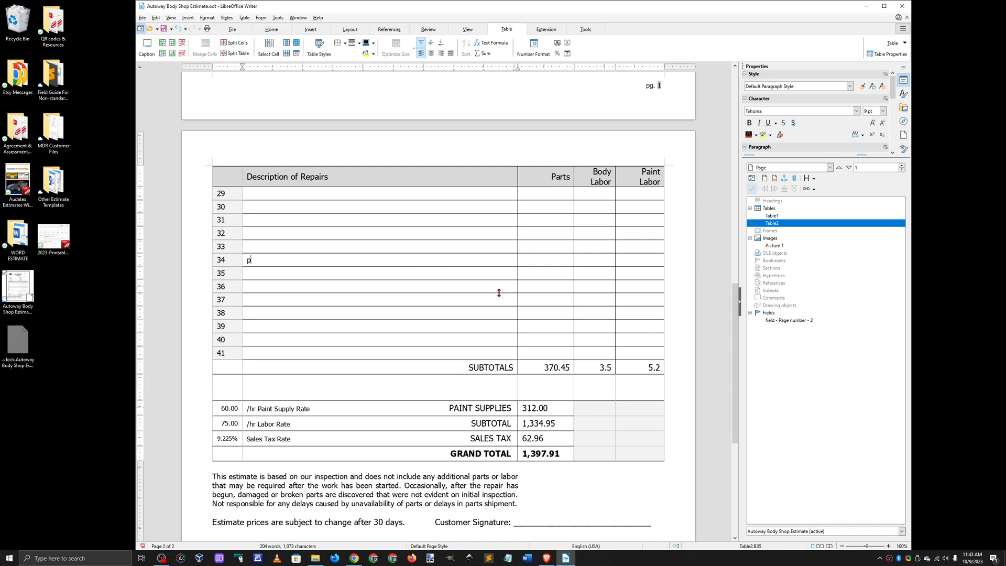
type("part")
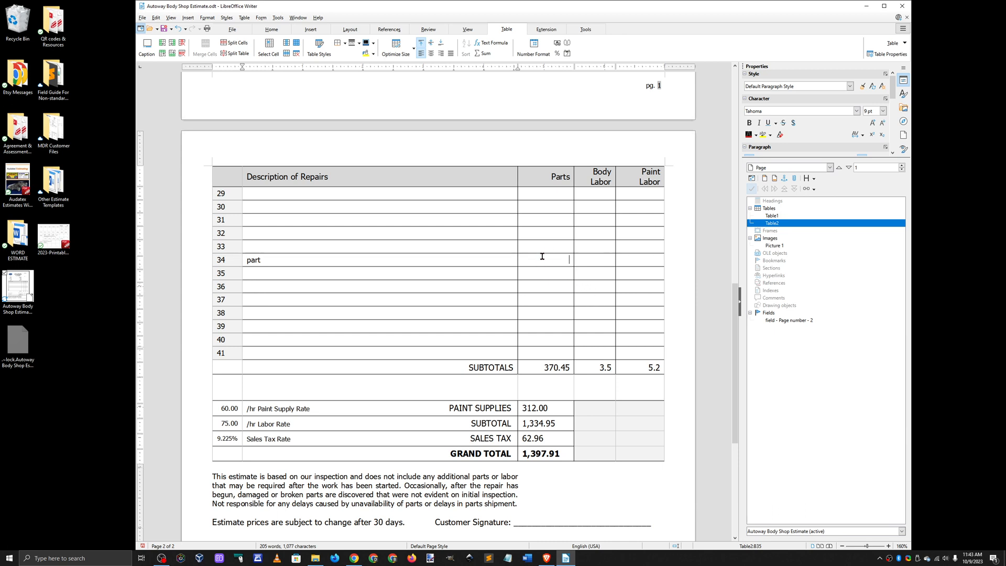
key("Tab")
type("67")
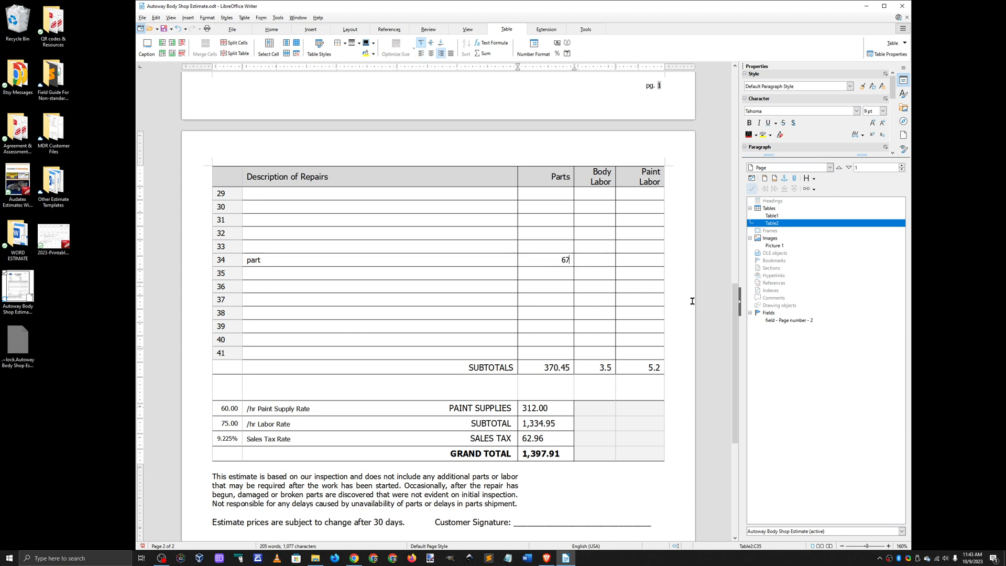
type(".00")
left_click(684, 265)
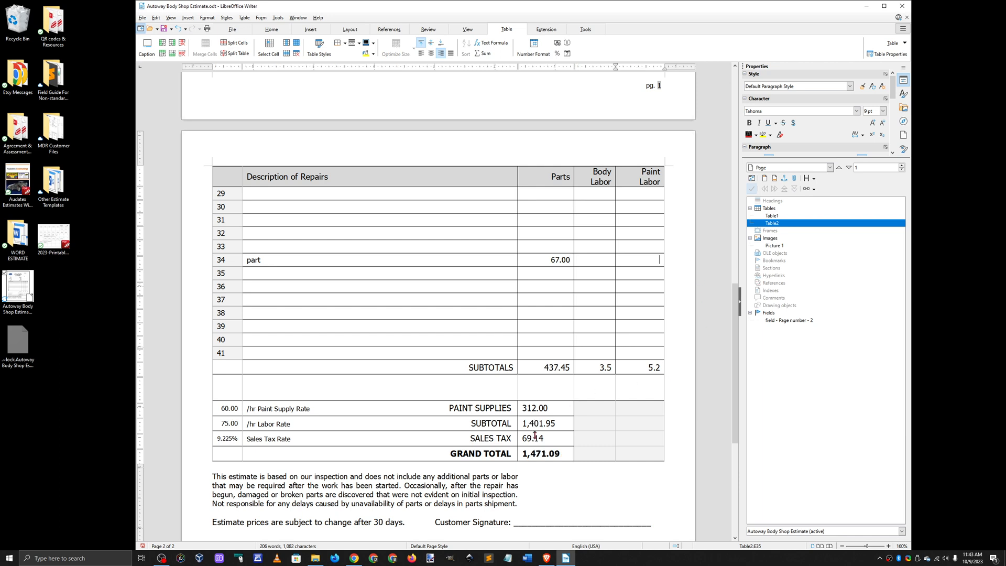
scroll(686, 384, "down", 3)
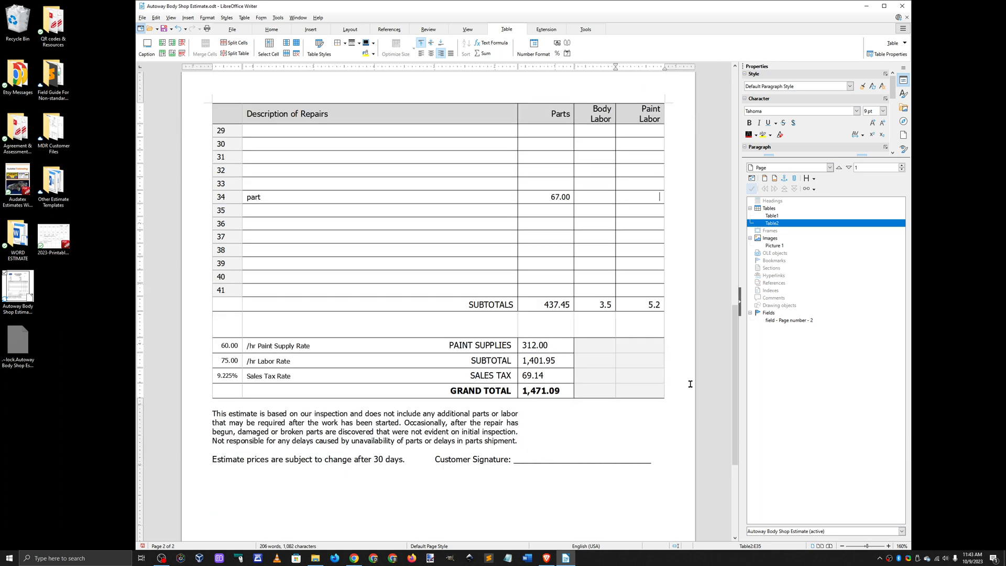
scroll(426, 225, "up", 3)
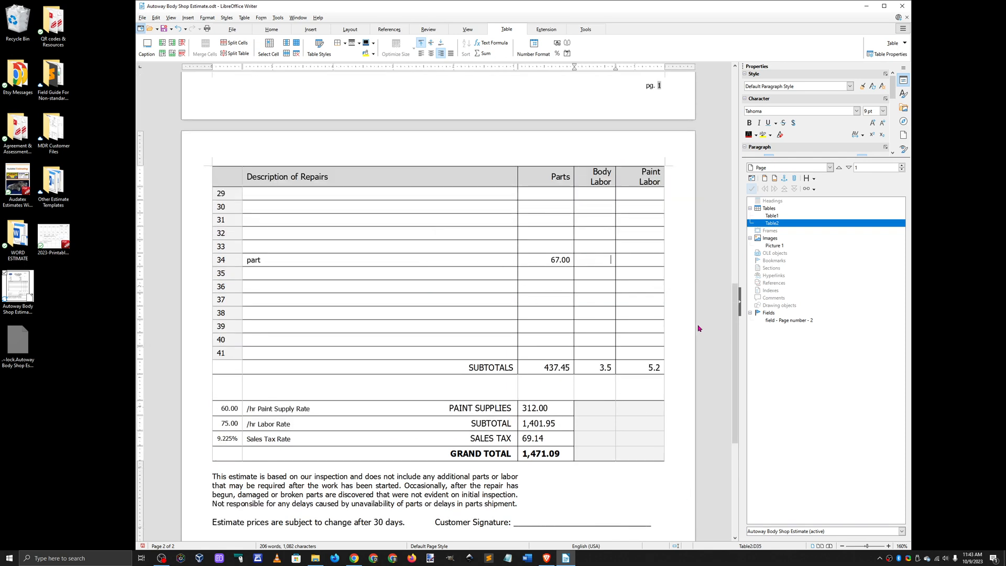
type("30")
Step: View the two-page estimate in print preview, close the preview, and return to the heading of the editable document
scroll(668, 476, "up", 3)
left_click(142, 17)
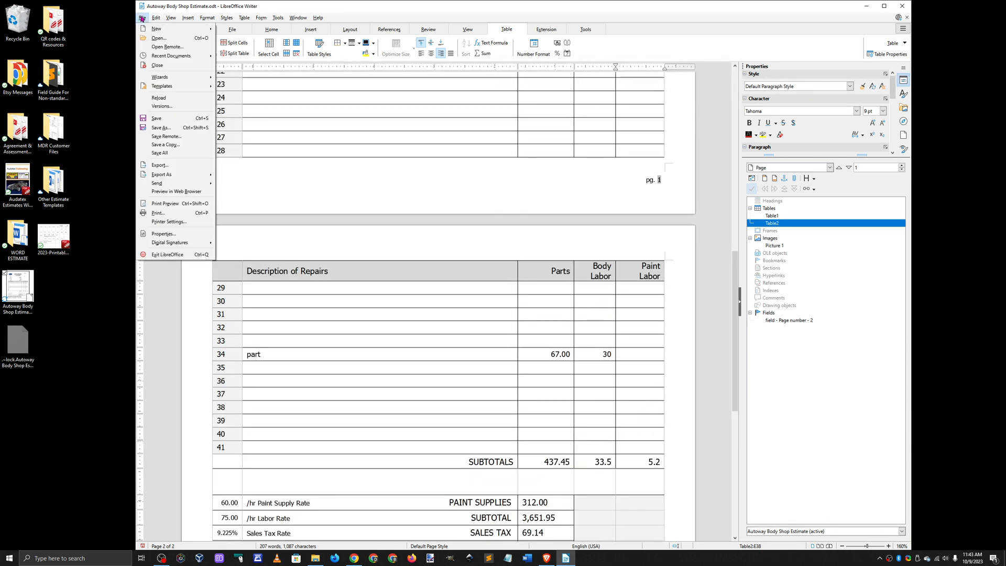
mouse_move(155, 18)
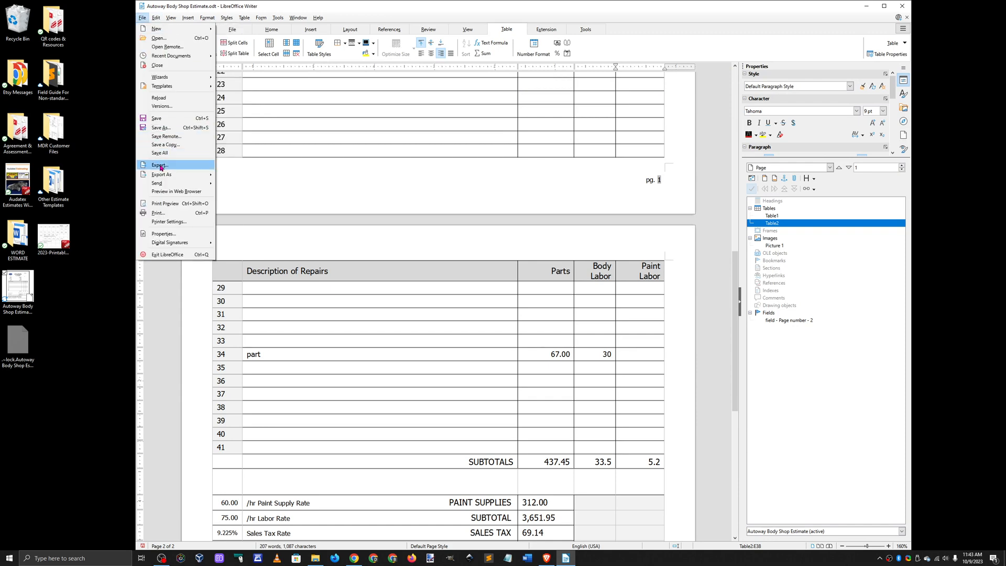
left_click(165, 203)
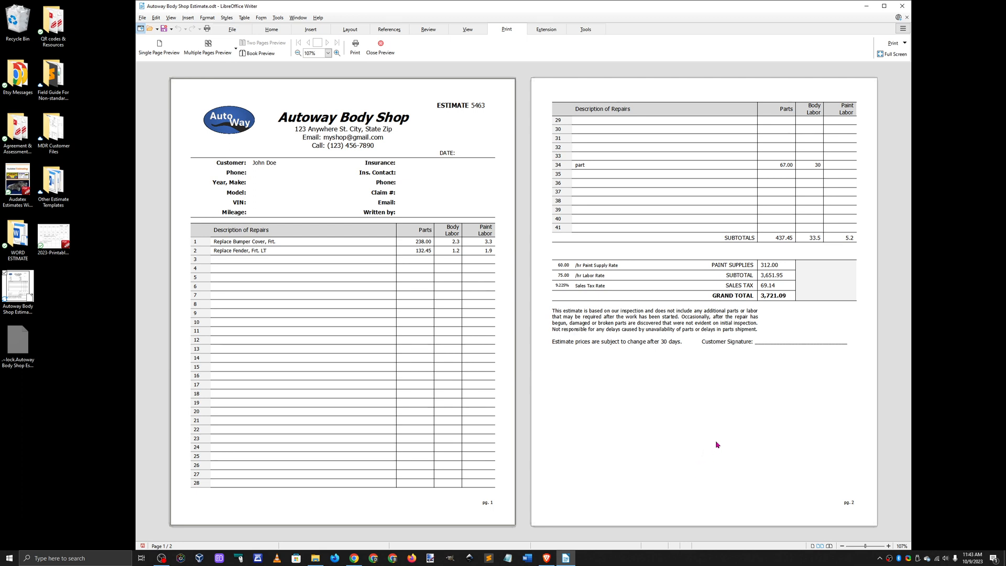
left_click(382, 48)
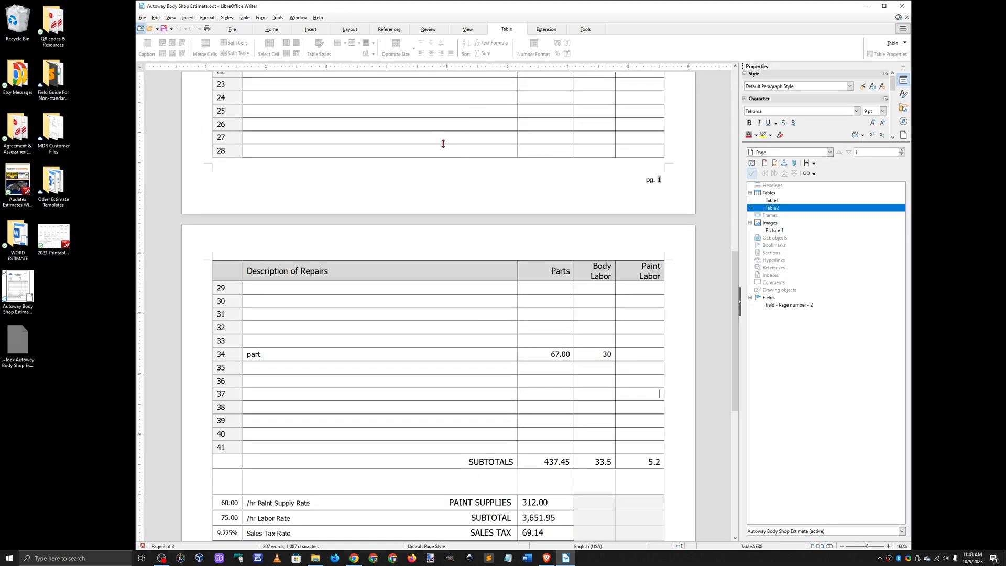
scroll(689, 353, "up", 10)
scroll(699, 361, "up", 5)
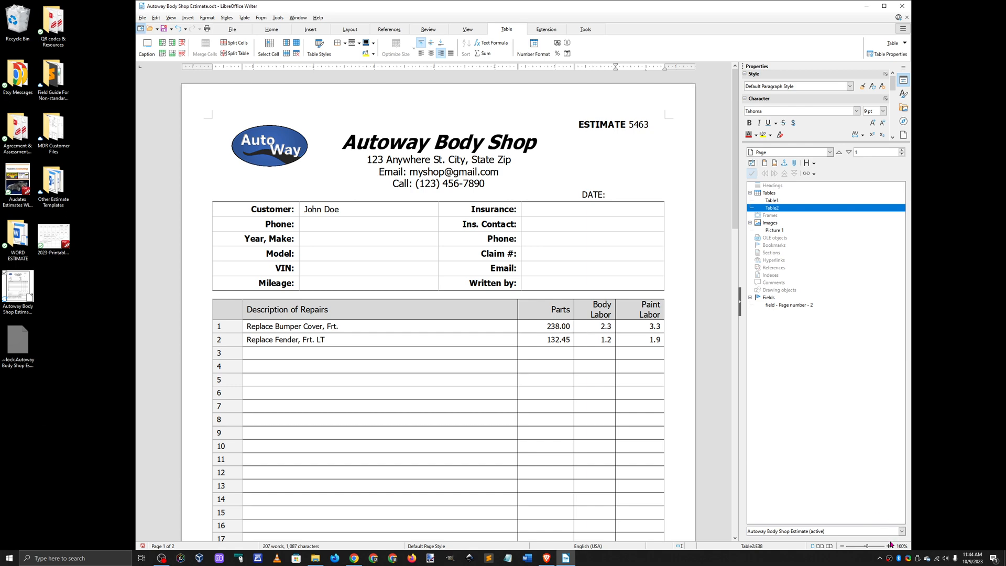
right_click(889, 558)
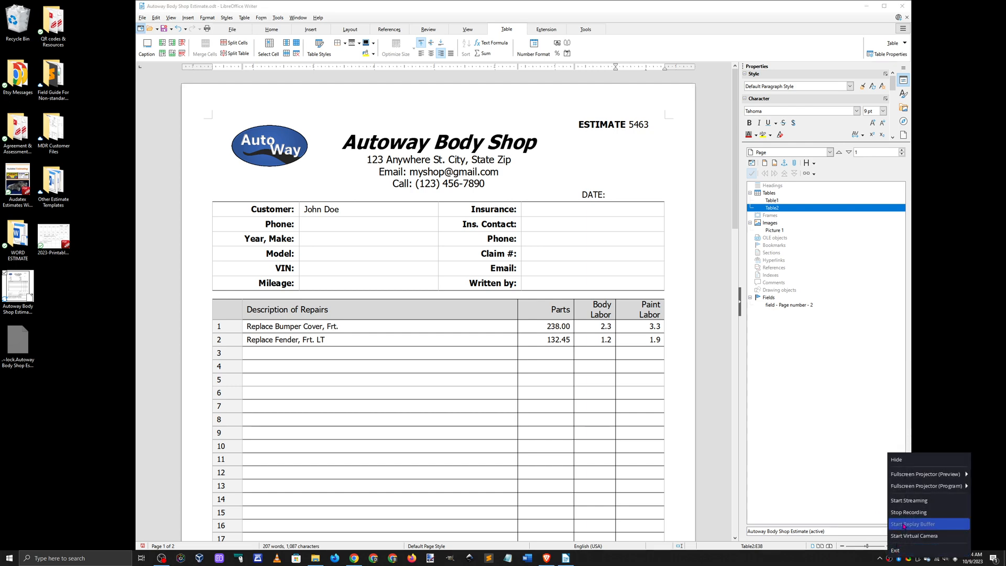